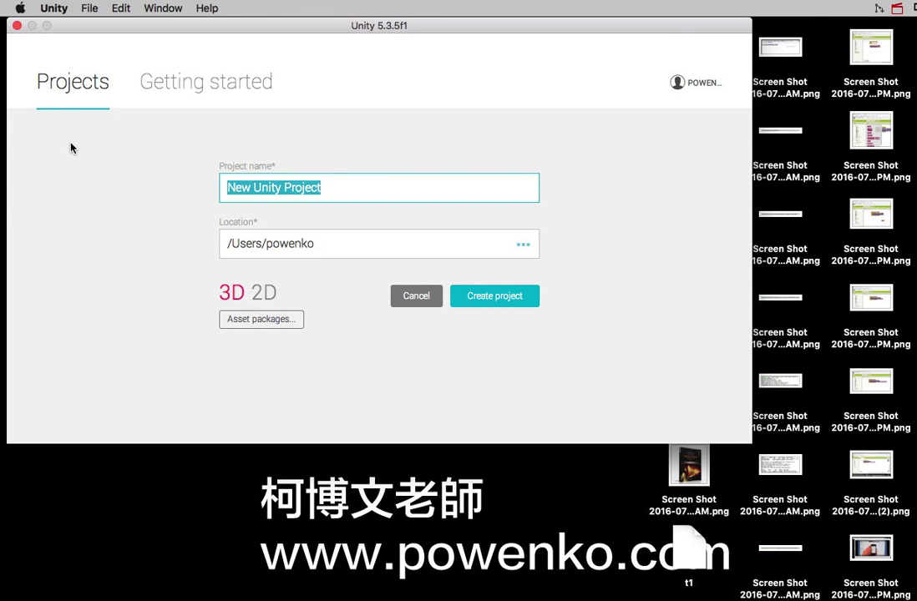
# Name the new 3D project 'IK' and create it
pyautogui.write('IK')
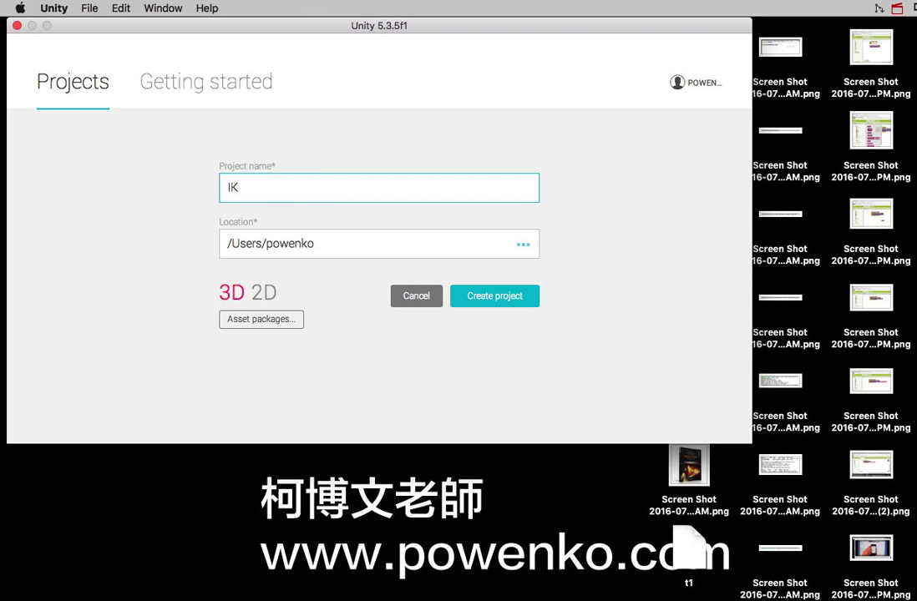
pyautogui.click(526, 299)
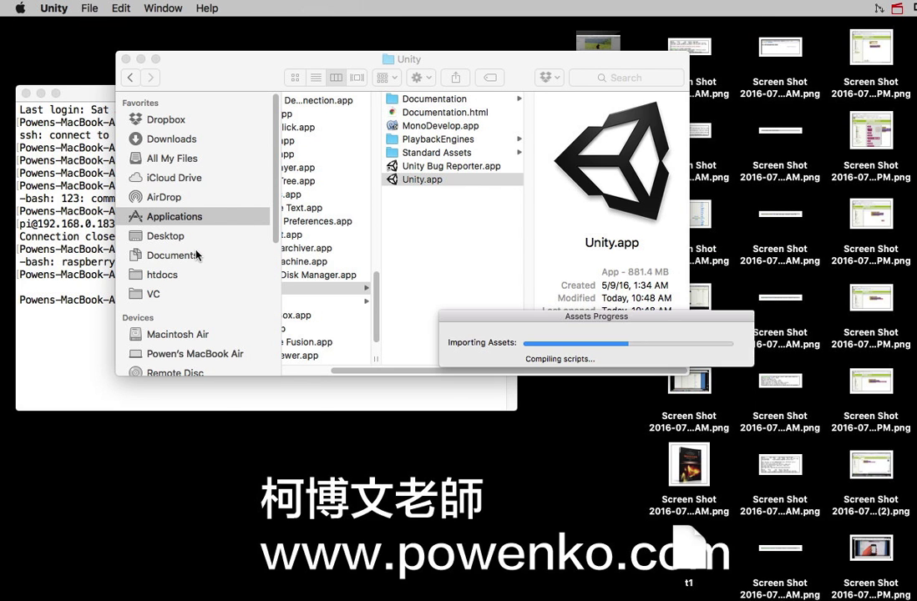
# Hide Finder and Terminal, then move, zoom and resize the Unity editor window to fit the screen
pyautogui.click(139, 59)
pyautogui.click(40, 94)
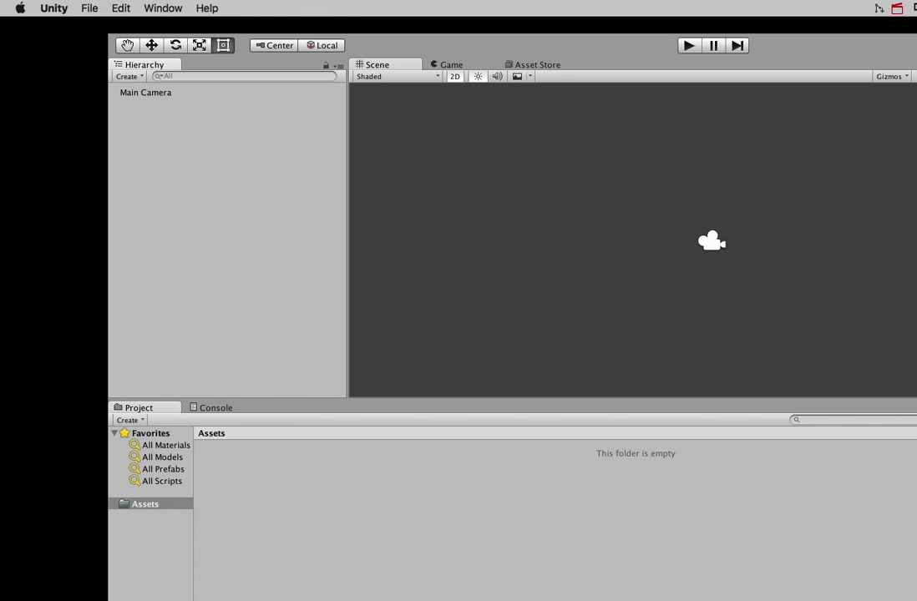
pyautogui.moveTo(872, 27); pyautogui.dragTo(764, 27)
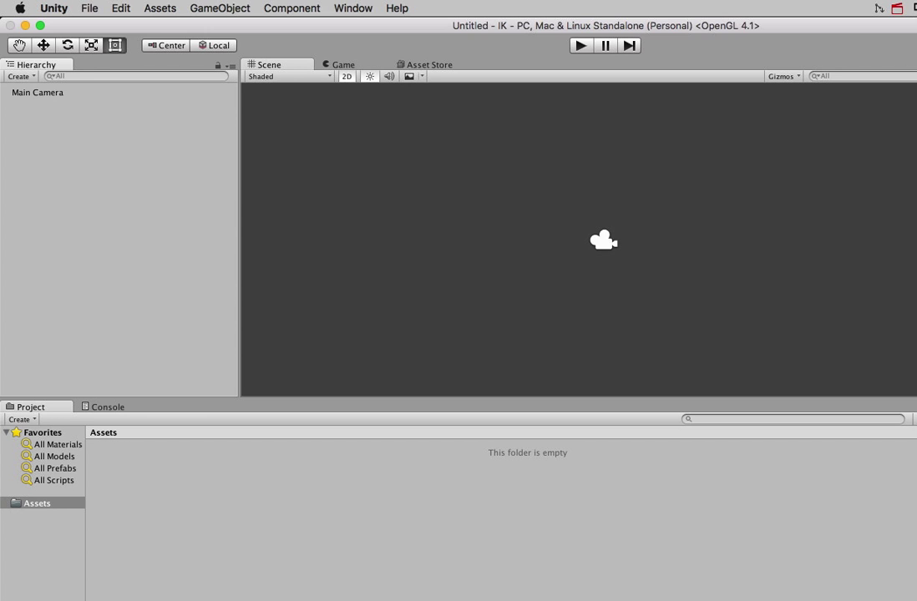
pyautogui.moveTo(916, 27); pyautogui.dragTo(897, 27)
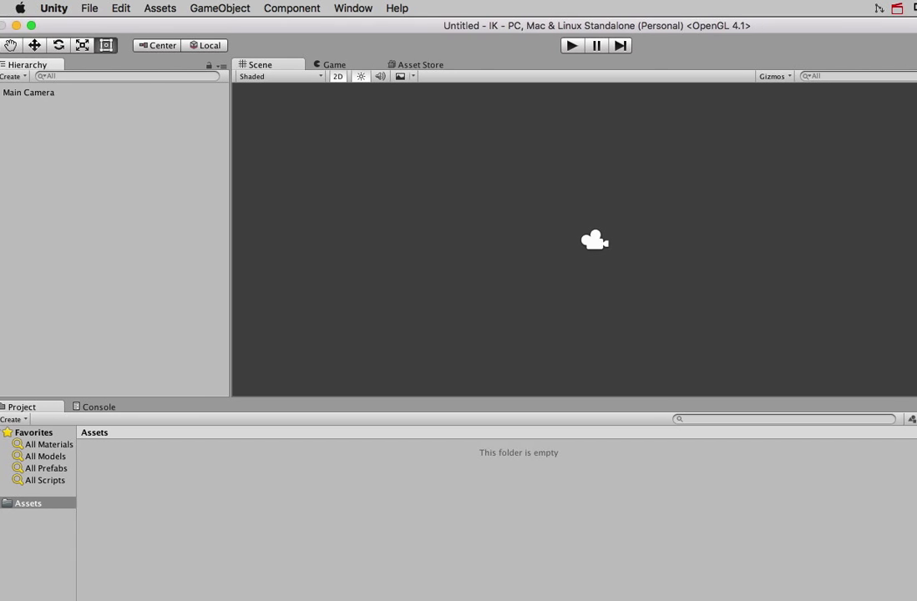
pyautogui.doubleClick(867, 25)
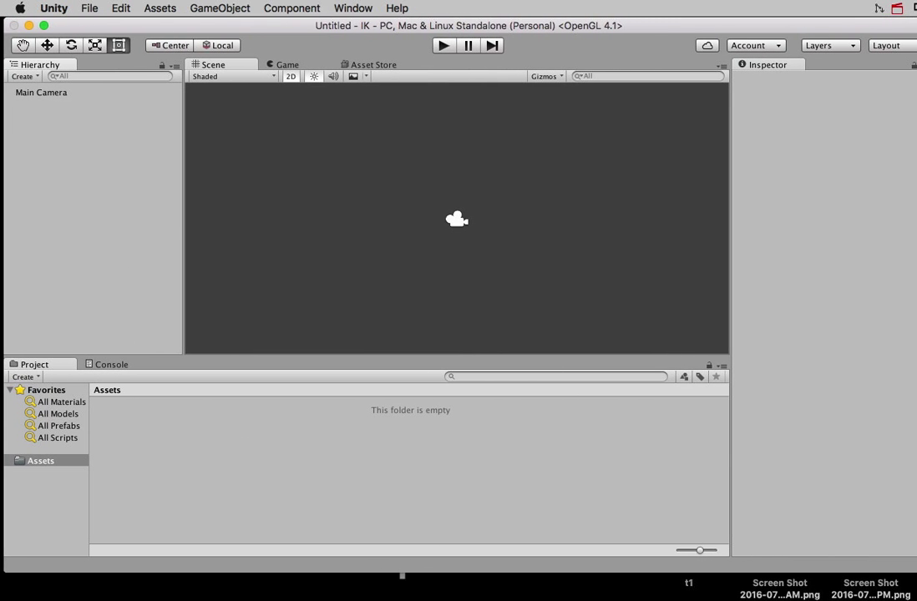
pyautogui.moveTo(915, 573)
pyautogui.mouseDown()
pyautogui.moveTo(898, 588)
pyautogui.moveTo(911, 598)
pyautogui.mouseUp()
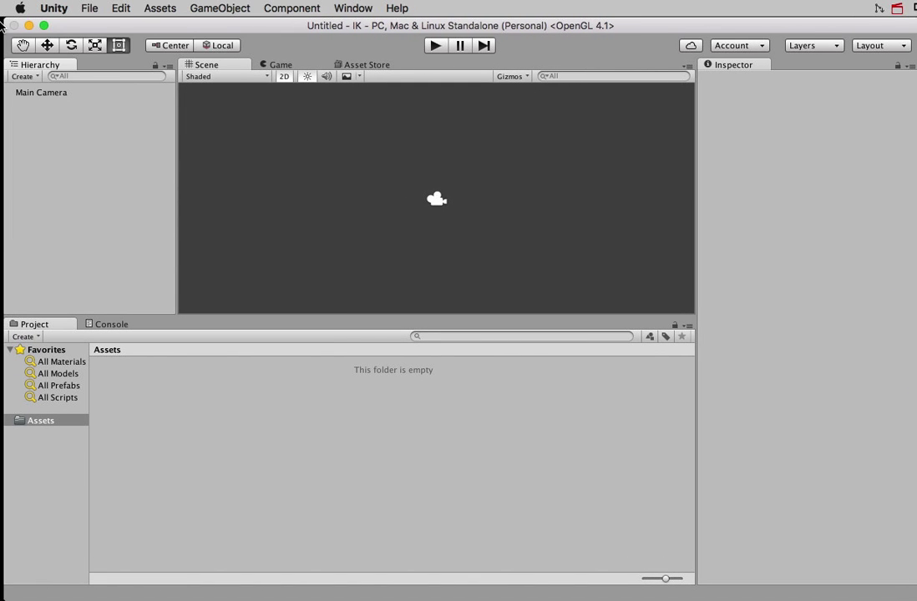
# Add a Directional Light to the scene from the GameObject > Light menu
pyautogui.click(57, 94)
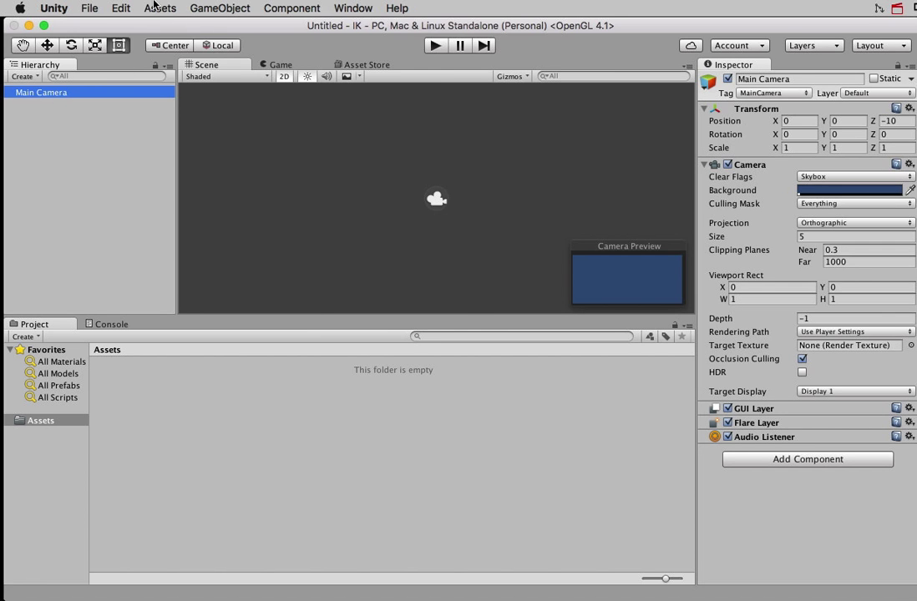
pyautogui.click(159, 9)
pyautogui.moveTo(219, 9)
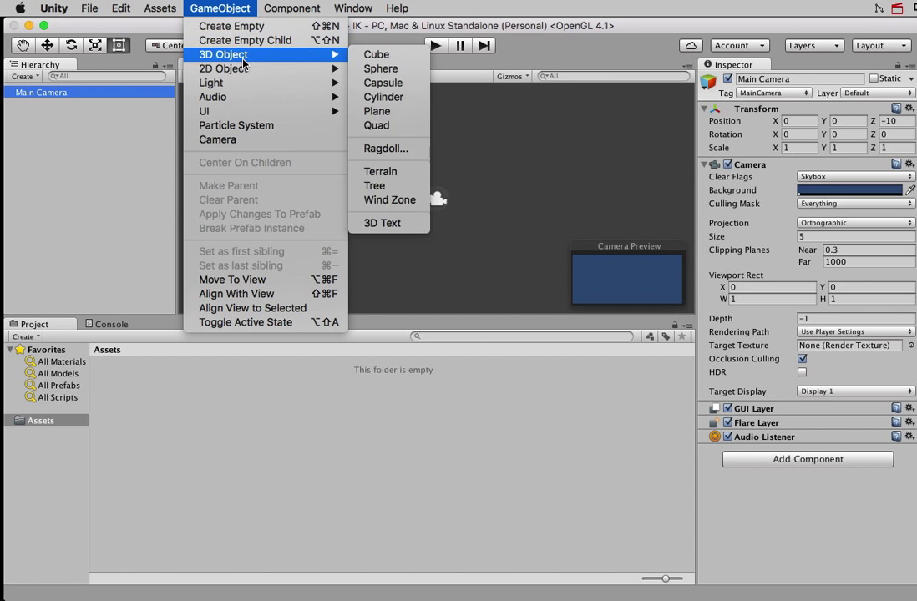
pyautogui.moveTo(250, 90)
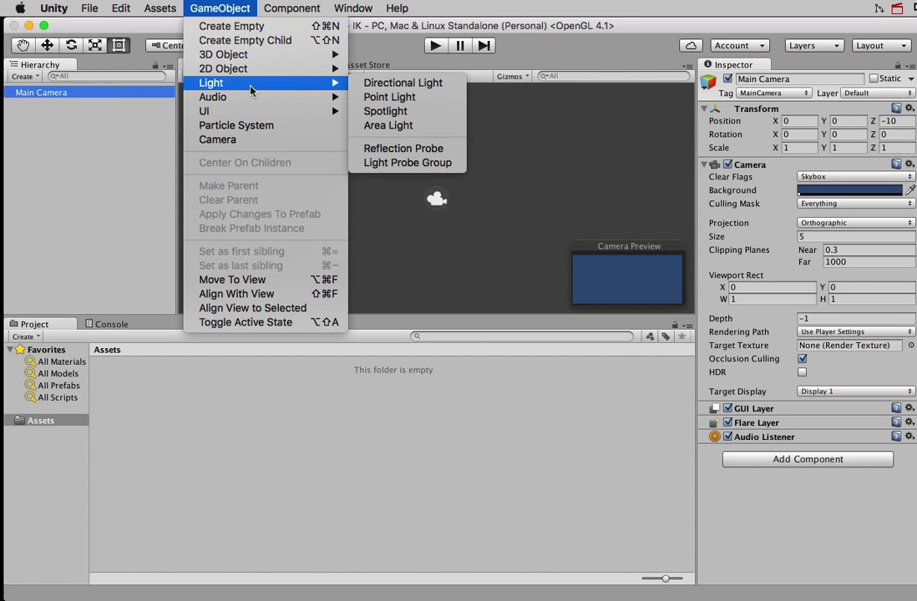
pyautogui.click(404, 85)
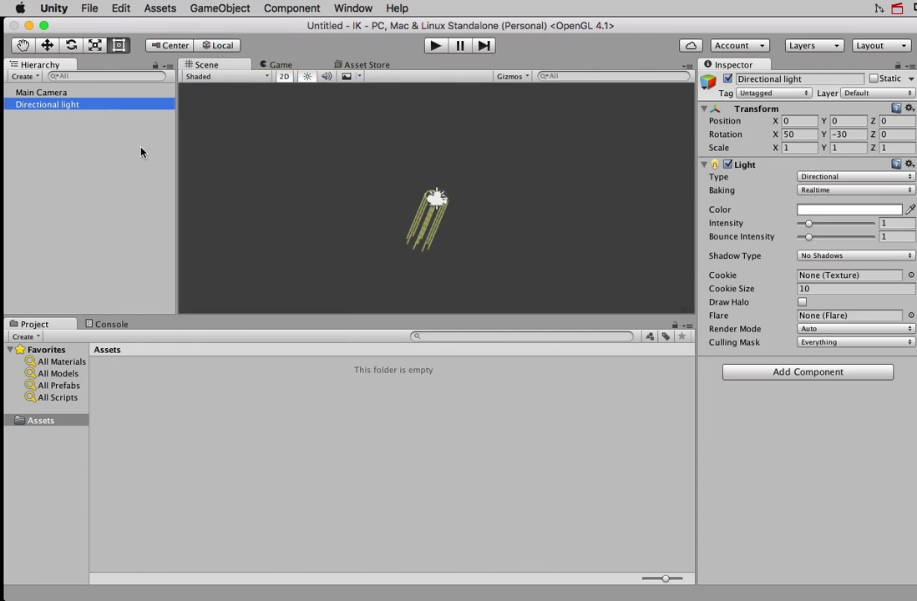
pyautogui.click(100, 7)
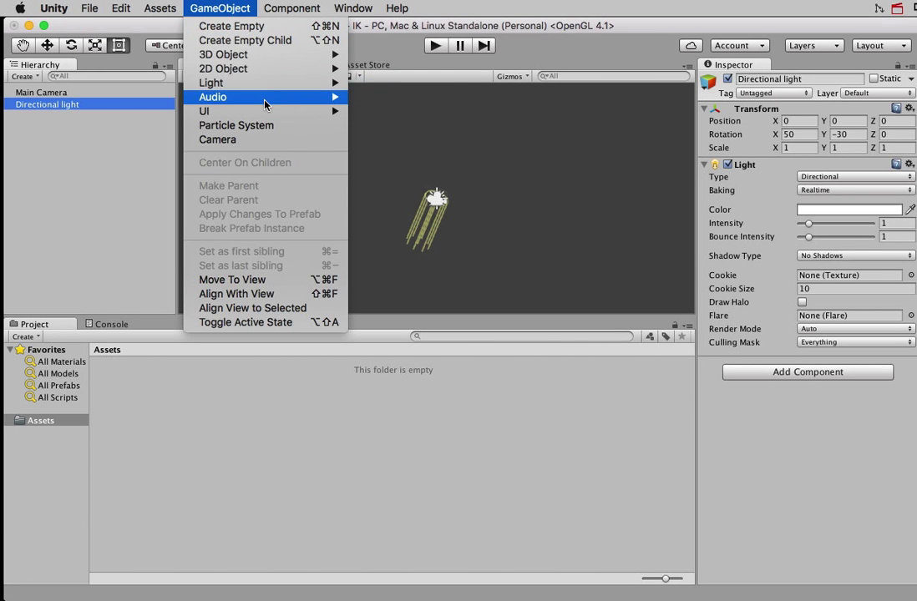
pyautogui.moveTo(243, 54)
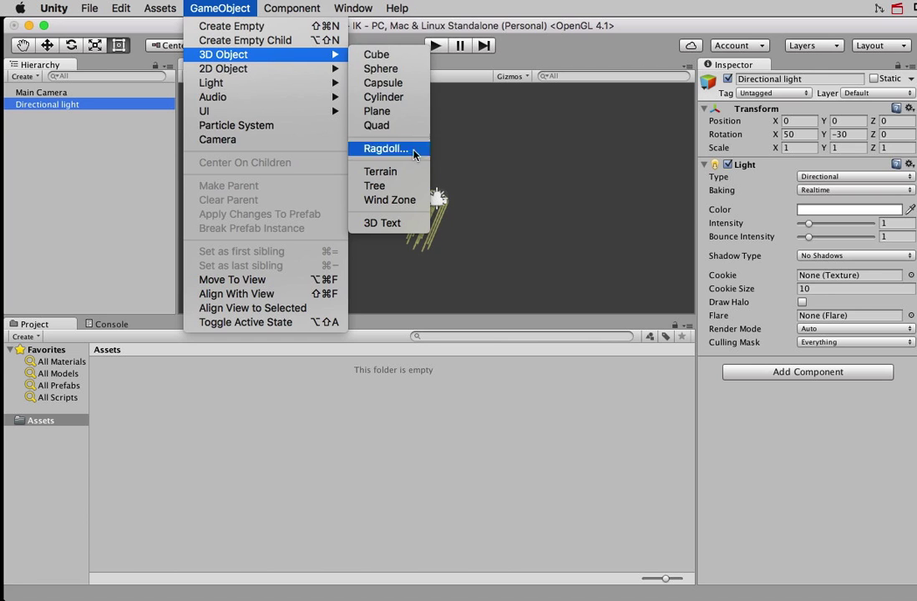
# Add a Terrain object and open Edit Textures under its Paint Texture tool
pyautogui.click(409, 172)
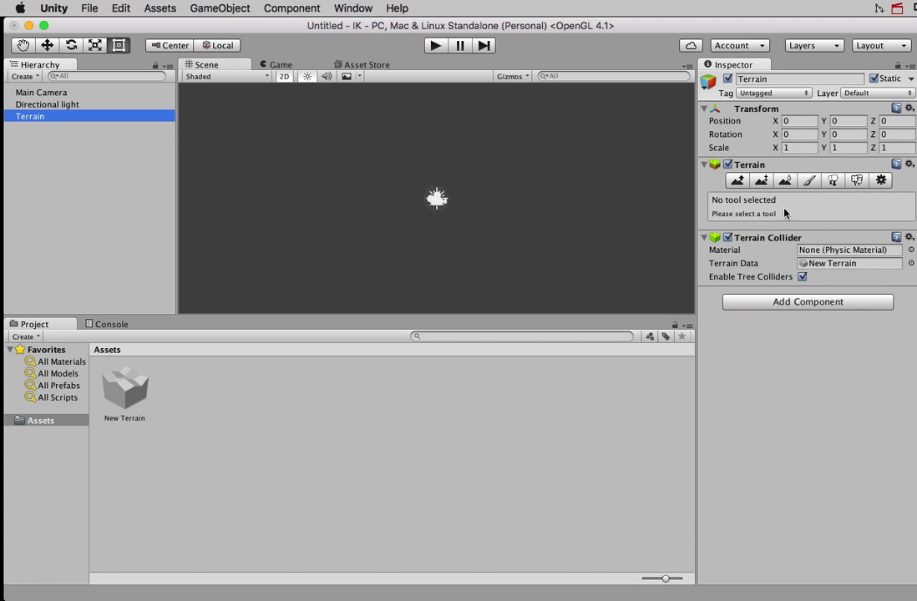
pyautogui.click(808, 180)
pyautogui.click(836, 181)
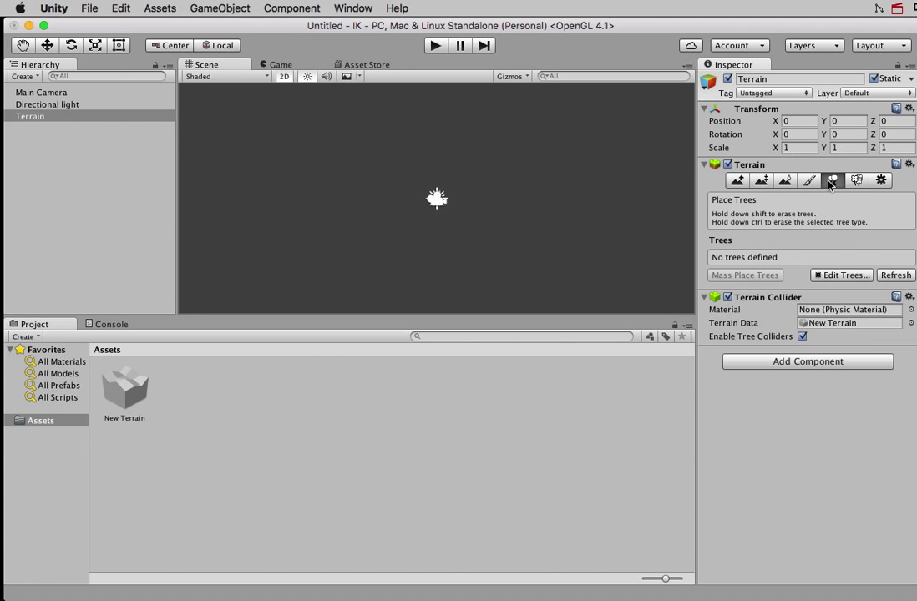
pyautogui.click(809, 182)
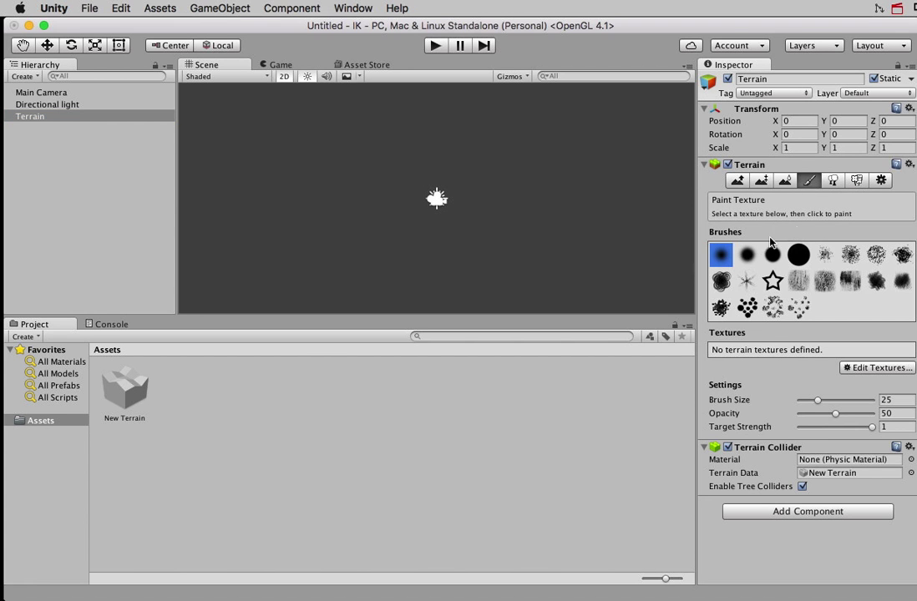
pyautogui.click(884, 369)
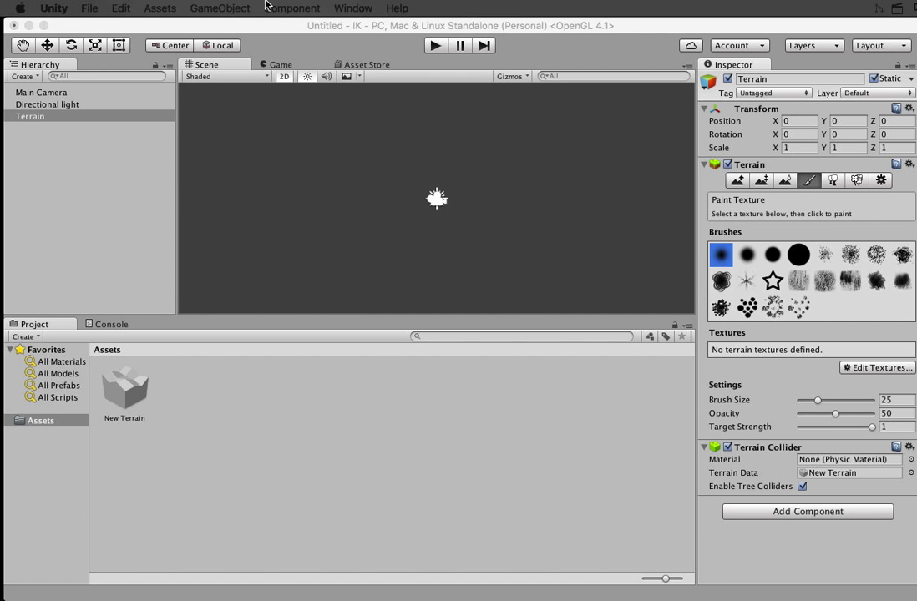
pyautogui.click(127, 33)
pyautogui.click(140, 8)
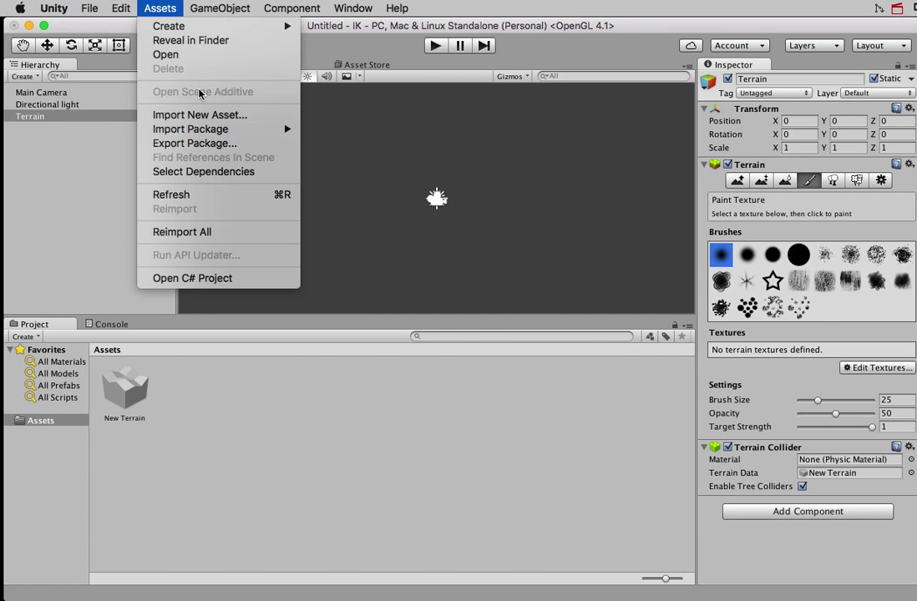
pyautogui.moveTo(226, 131)
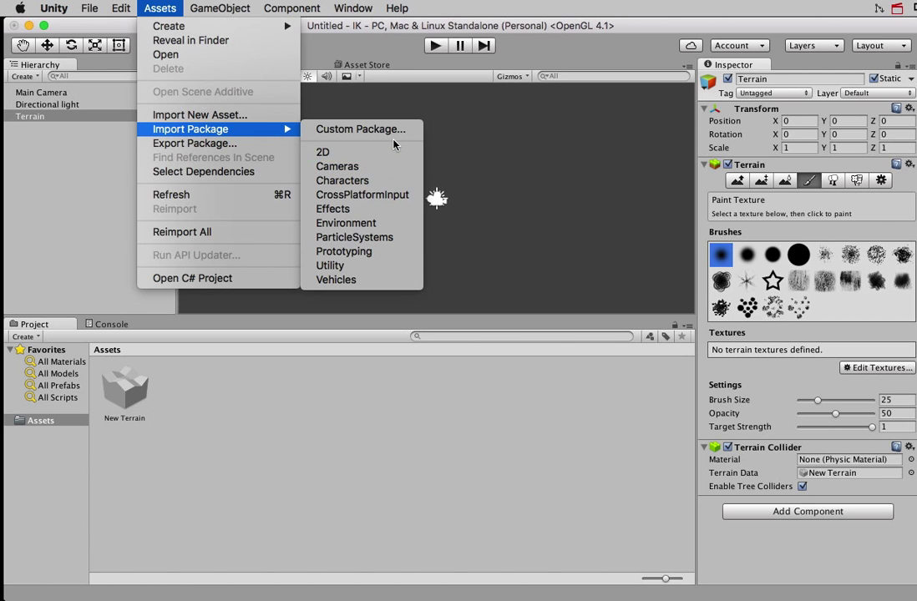
pyautogui.click(392, 225)
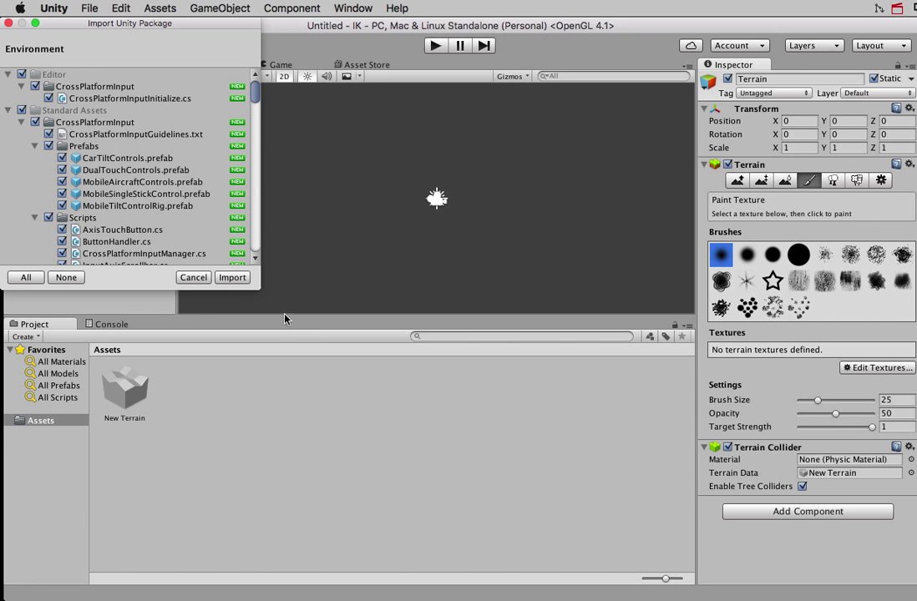
pyautogui.moveTo(263, 286)
pyautogui.mouseDown()
pyautogui.moveTo(496, 567)
pyautogui.moveTo(480, 573)
pyautogui.mouseUp()
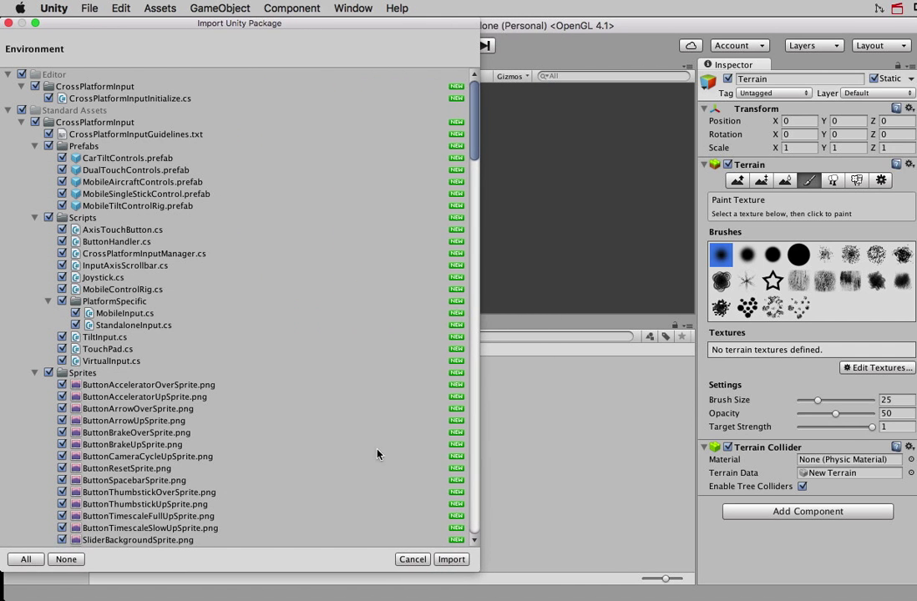
pyautogui.scroll(-5, 249, 364)
pyautogui.scroll(-5, 328, 397)
pyautogui.scroll(-4, 324, 399)
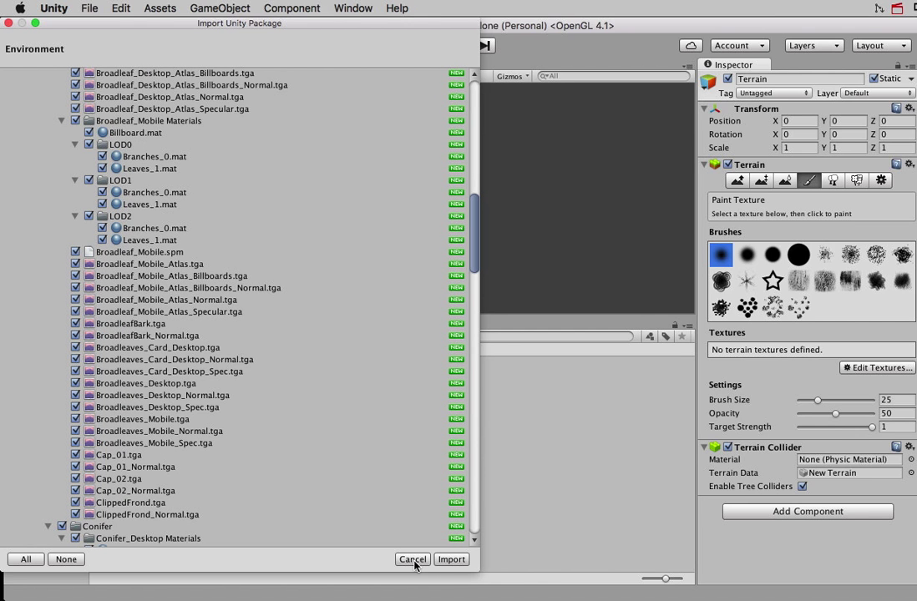
pyautogui.click(413, 559)
pyautogui.click(488, 498)
# Open the Asset Store window, enlarge it, and search for 'terrain'
pyautogui.click(398, 8)
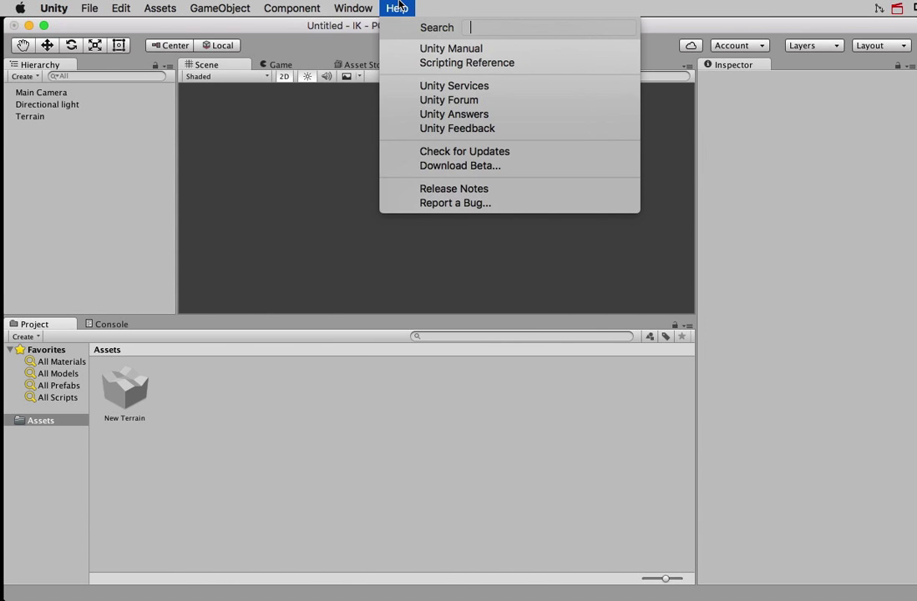
pyautogui.moveTo(358, 7)
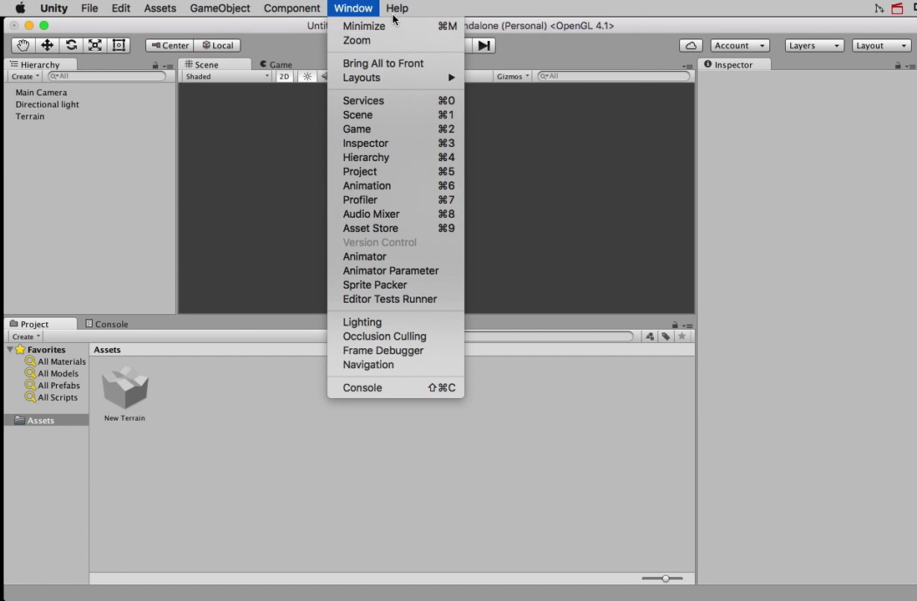
pyautogui.moveTo(397, 10)
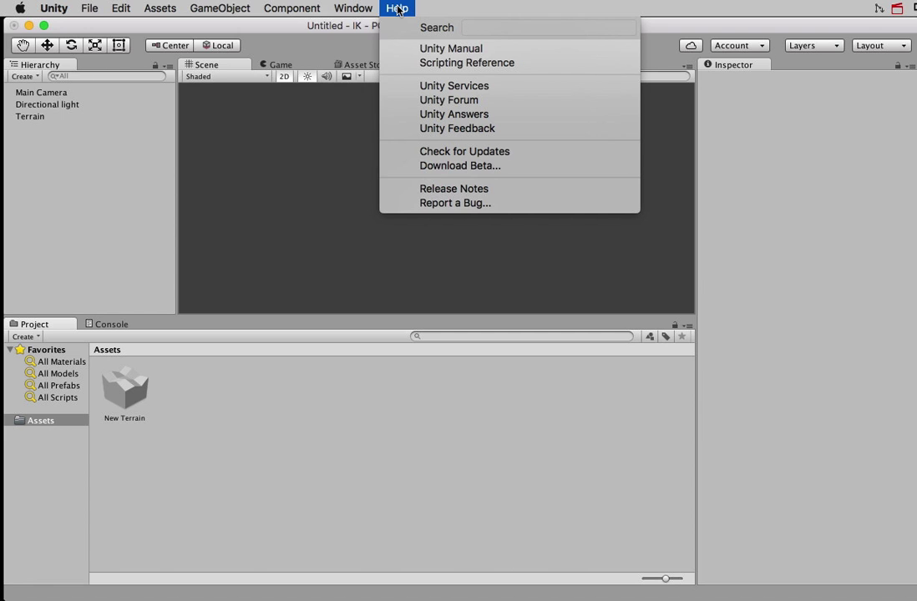
pyautogui.click(726, 304)
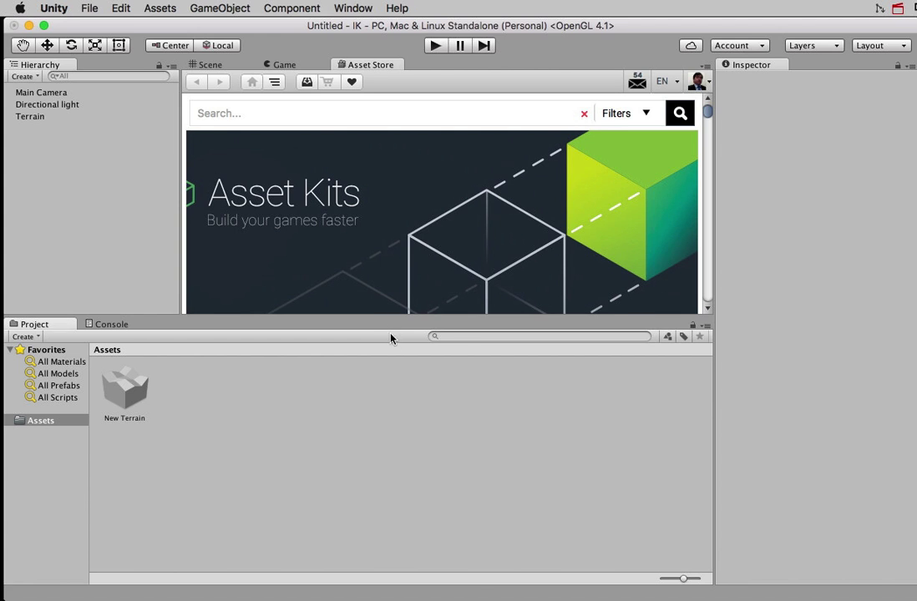
pyautogui.moveTo(389, 318); pyautogui.dragTo(384, 386)
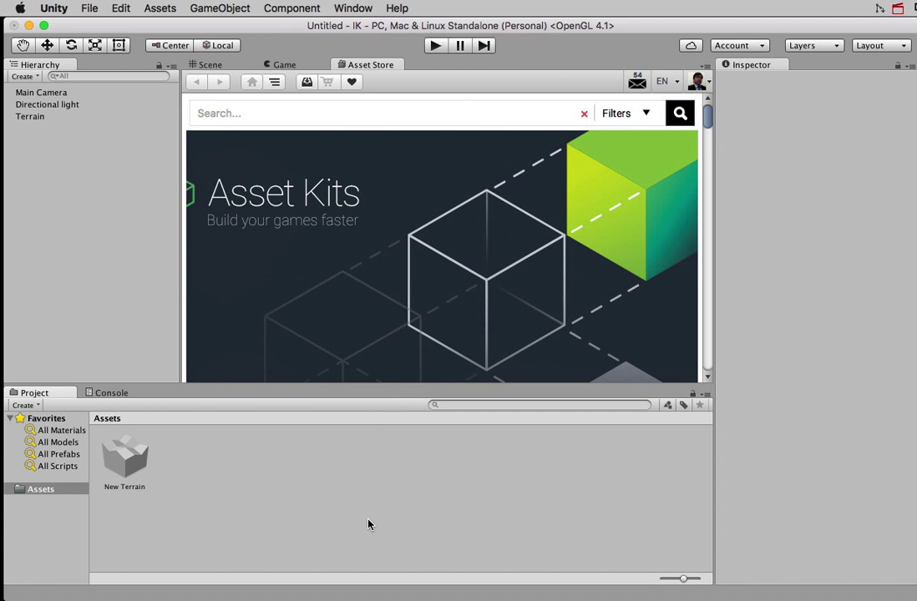
pyautogui.click(447, 112)
pyautogui.write('terrain')
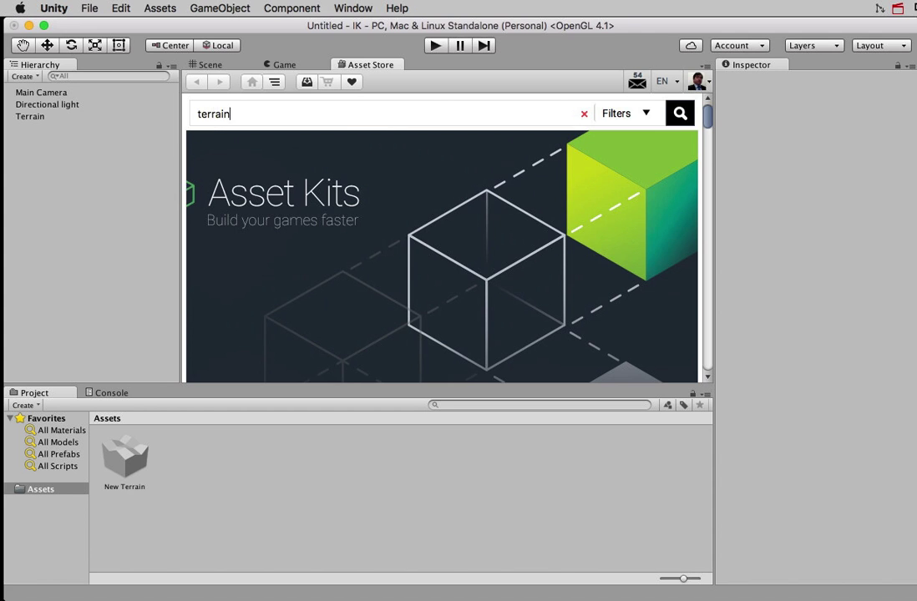
pyautogui.press('Return')
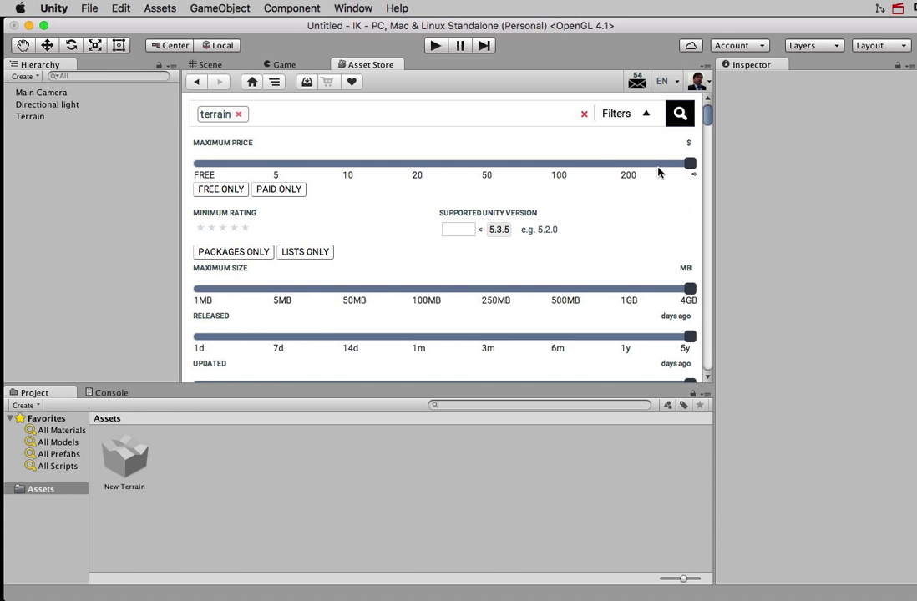
pyautogui.moveTo(707, 114)
pyautogui.mouseDown()
pyautogui.moveTo(688, 175)
pyautogui.moveTo(683, 127)
pyautogui.moveTo(678, 188)
pyautogui.moveTo(697, 327)
pyautogui.mouseUp()
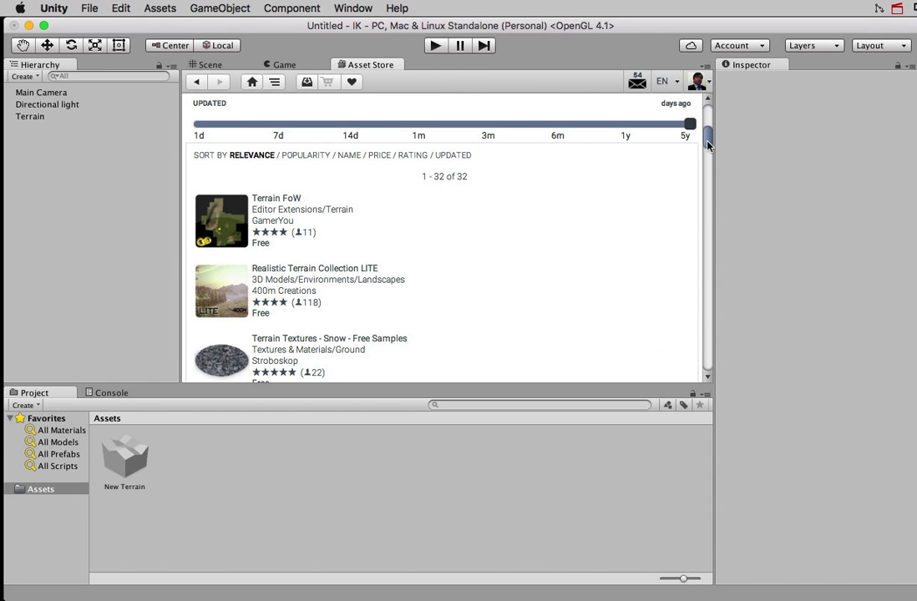
pyautogui.moveTo(706, 145); pyautogui.dragTo(700, 159)
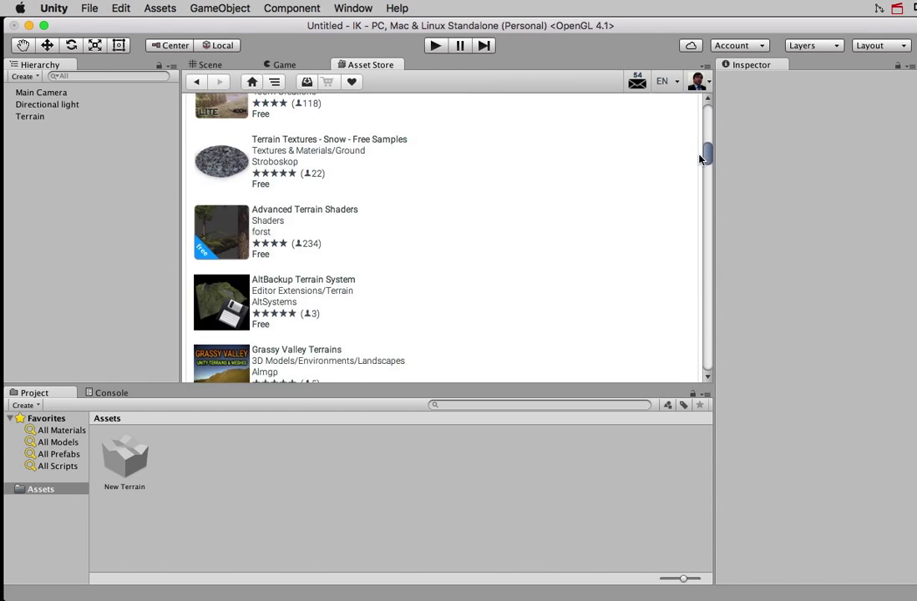
pyautogui.scroll(-1, 700, 158)
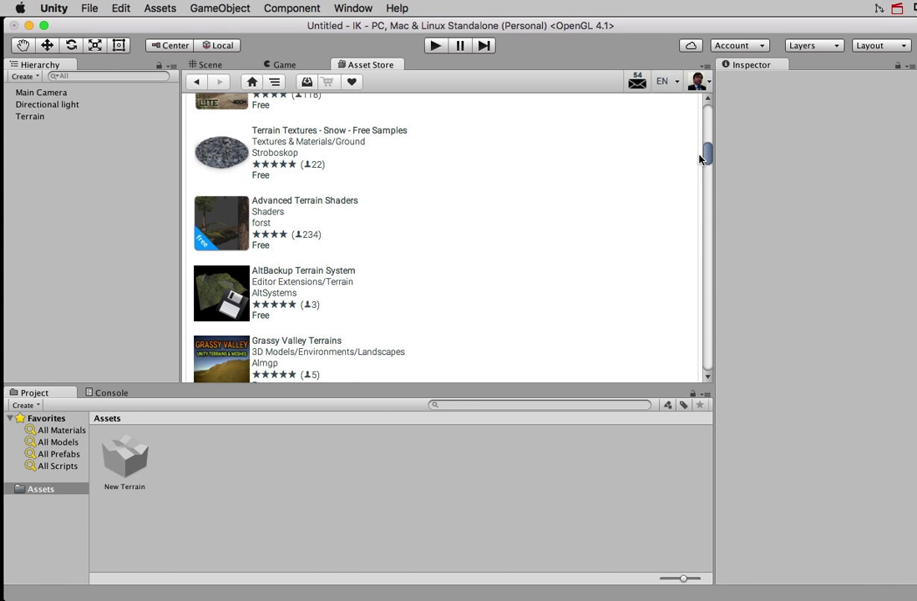
pyautogui.moveTo(699, 159)
pyautogui.mouseDown()
pyautogui.moveTo(696, 342)
pyautogui.moveTo(687, 146)
pyautogui.moveTo(689, 168)
pyautogui.mouseUp()
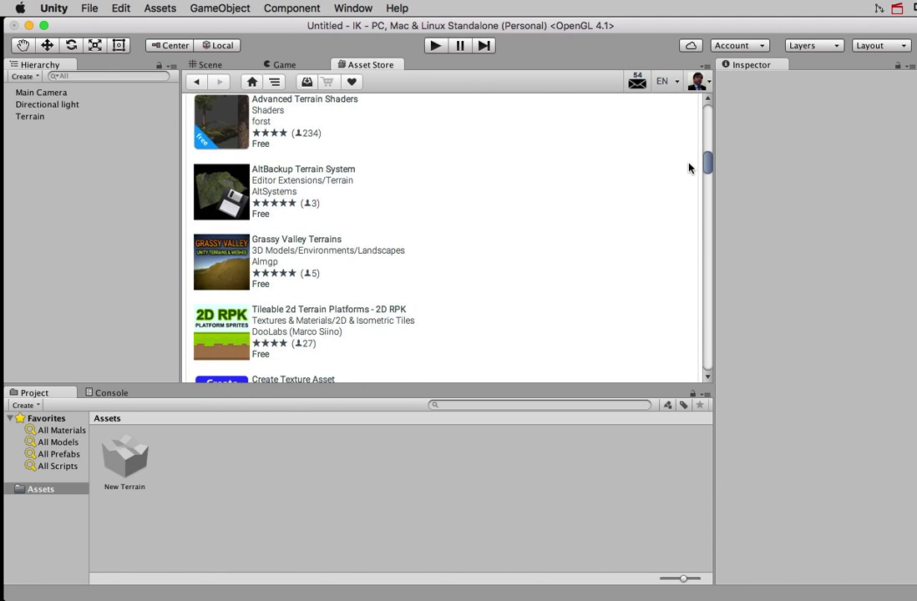
# Download and import Advanced Terrain Shaders, accepting the Unity 5 warning and declining the API update
pyautogui.scroll(2, 381, 194)
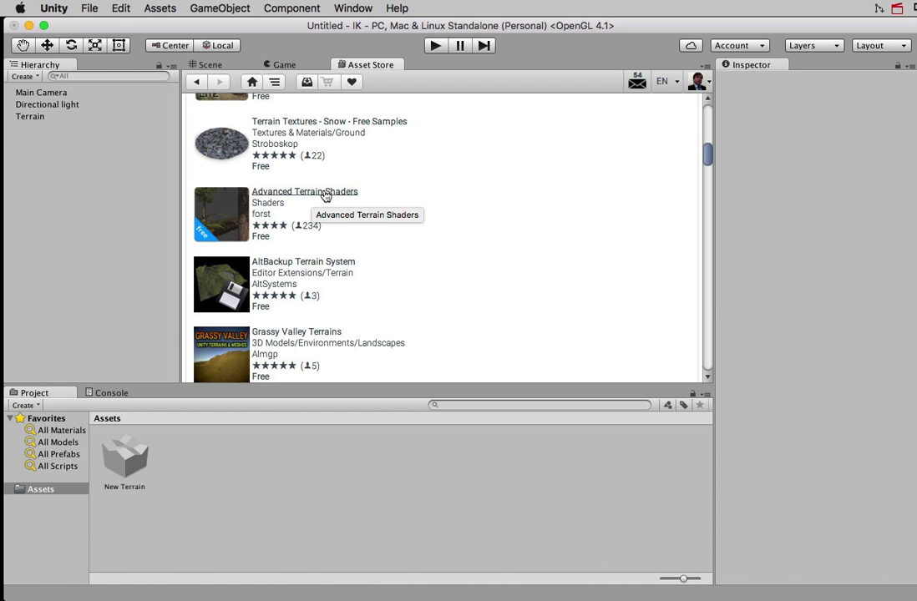
pyautogui.click(326, 194)
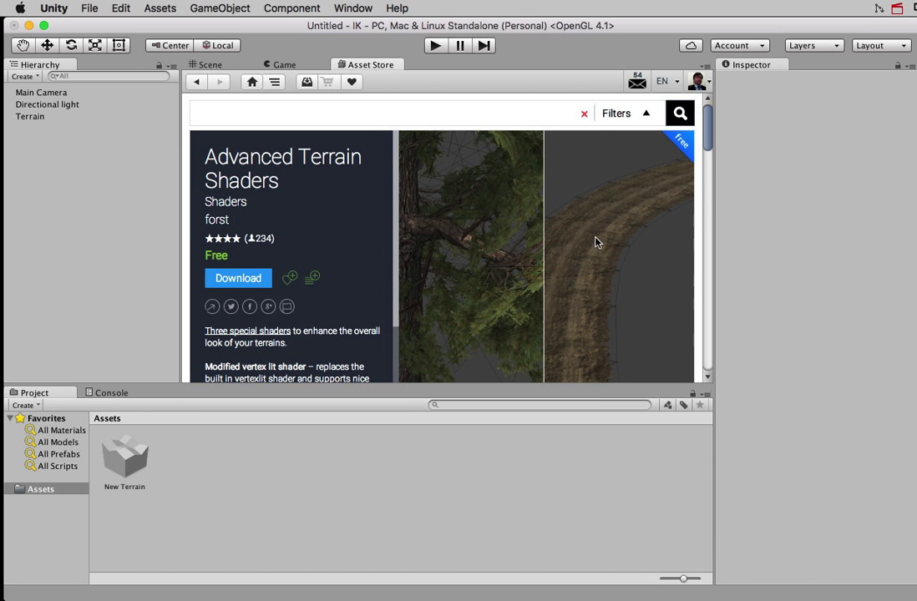
pyautogui.scroll(-10, 596, 241)
pyautogui.scroll(2, 632, 204)
pyautogui.scroll(1, 493, 153)
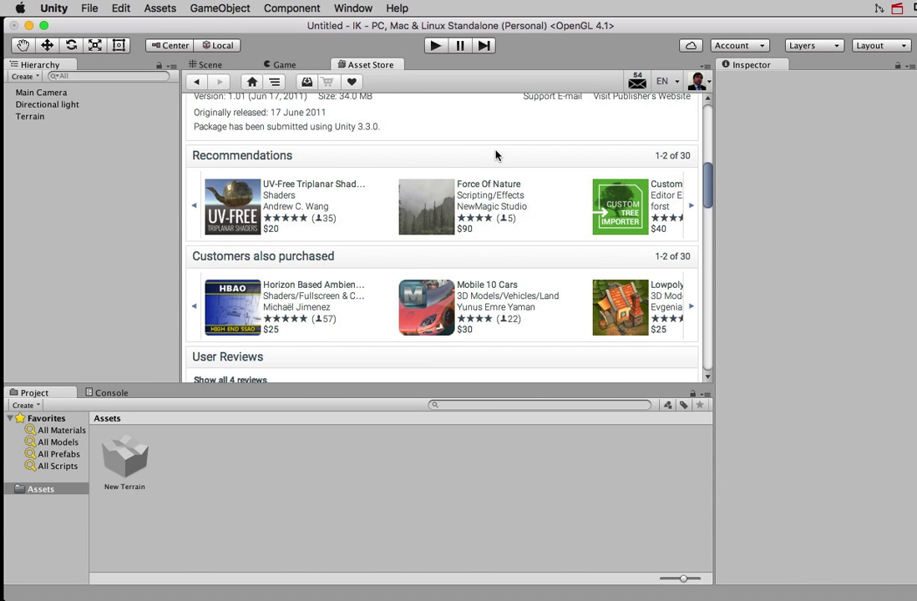
pyautogui.scroll(5, 501, 158)
pyautogui.click(242, 205)
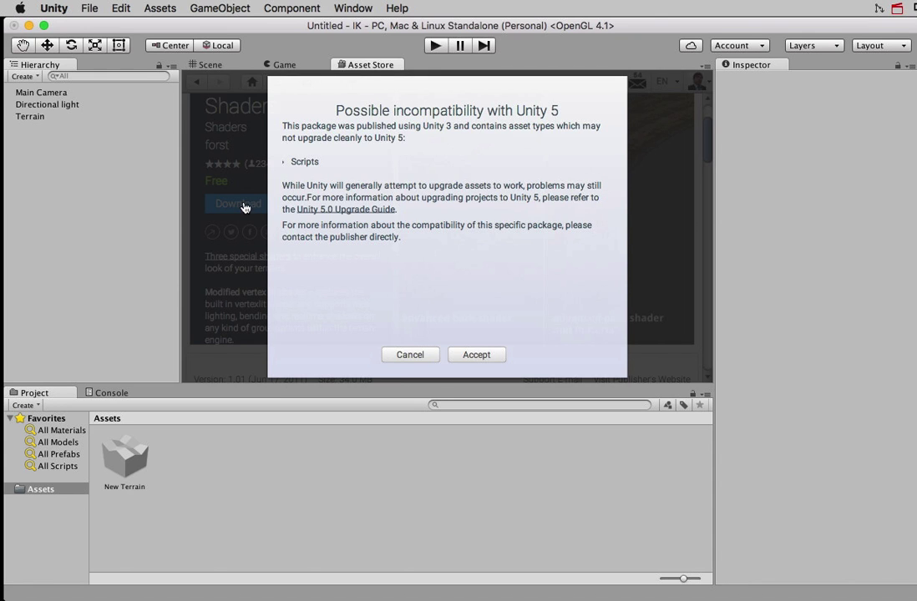
pyautogui.click(473, 354)
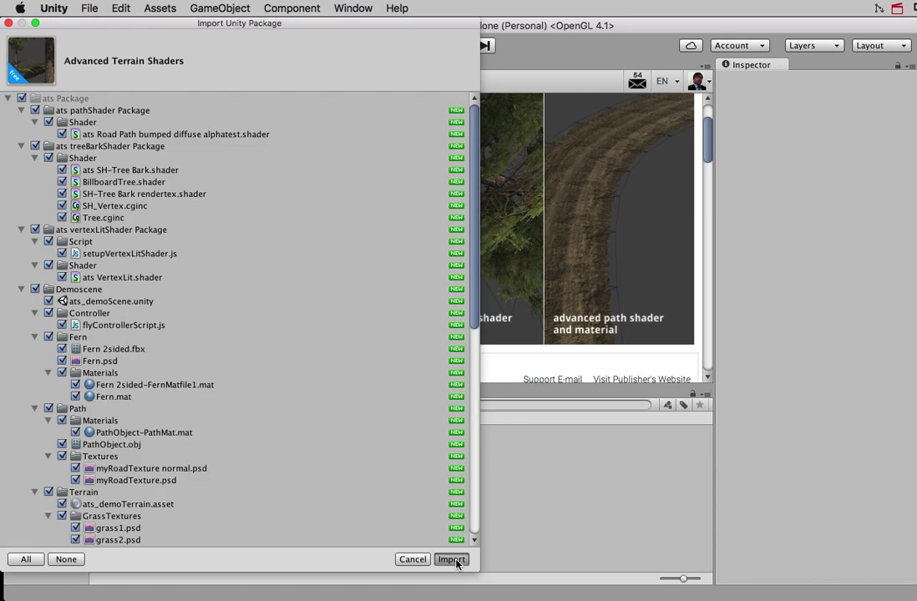
pyautogui.click(452, 558)
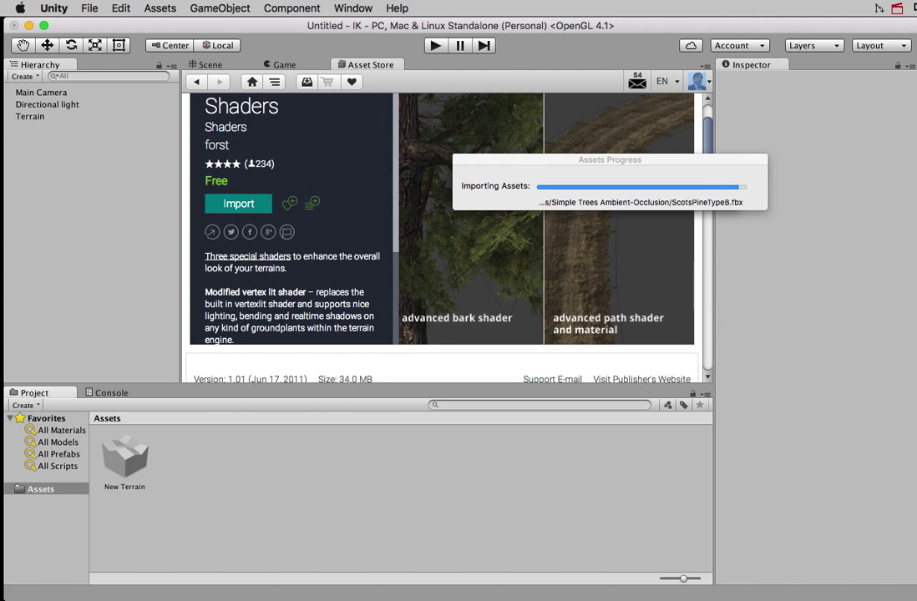
pyautogui.click(550, 287)
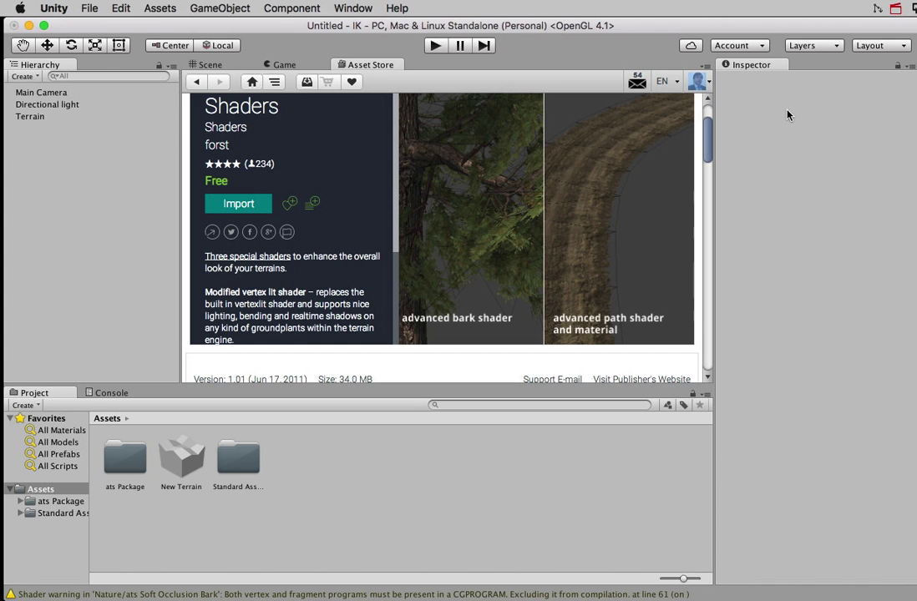
# Select Terrain and browse the imported Standard Assets and ats Package folders
pyautogui.click(32, 117)
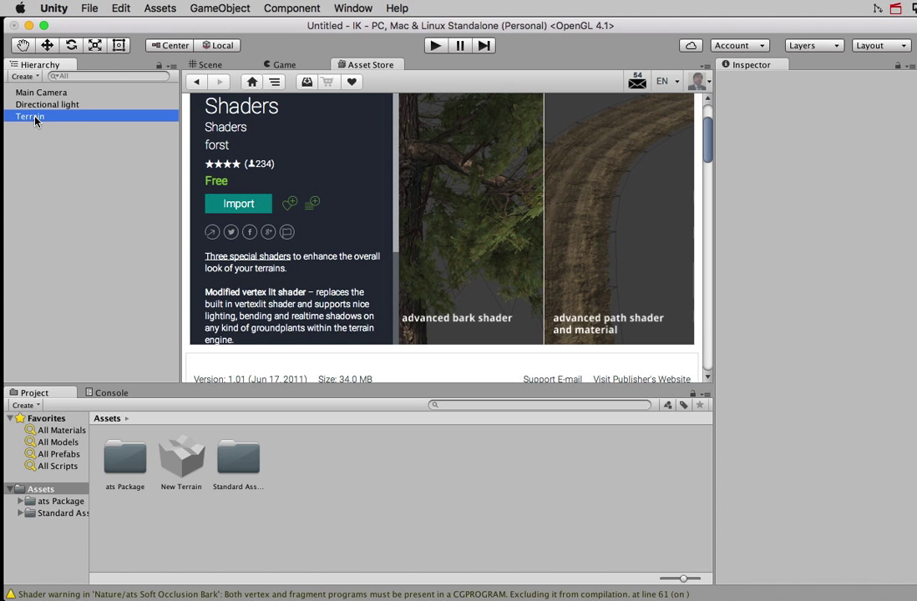
pyautogui.click(19, 512)
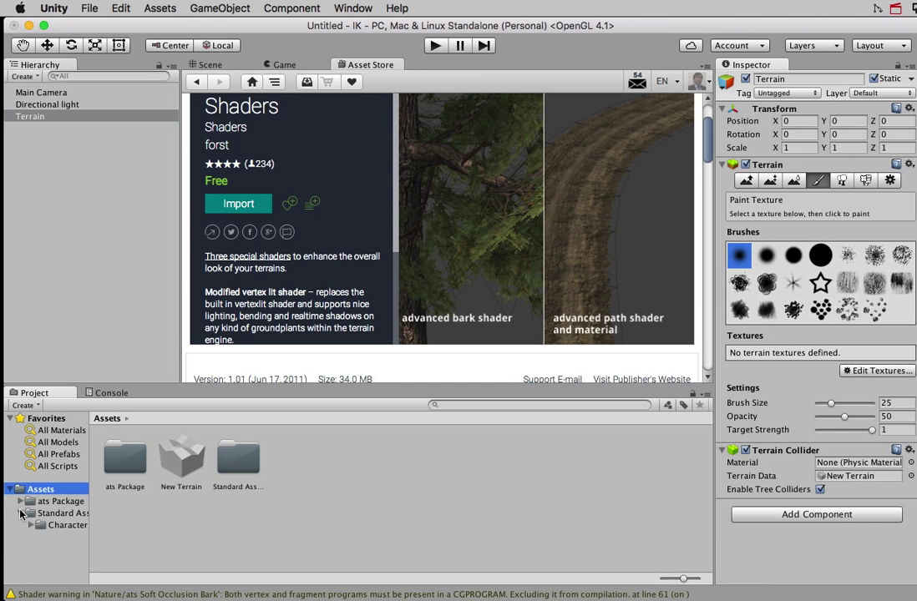
pyautogui.click(31, 524)
pyautogui.click(41, 538)
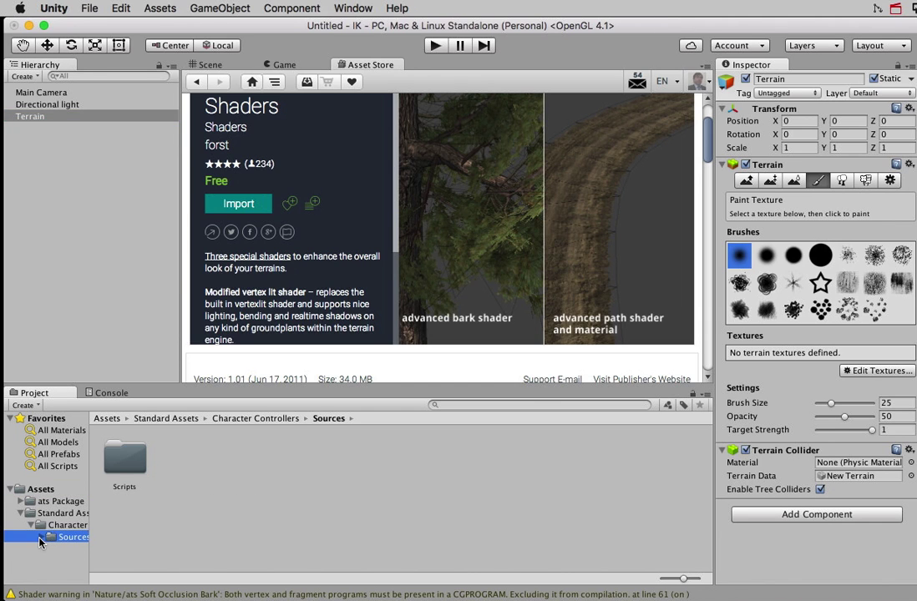
pyautogui.click(20, 501)
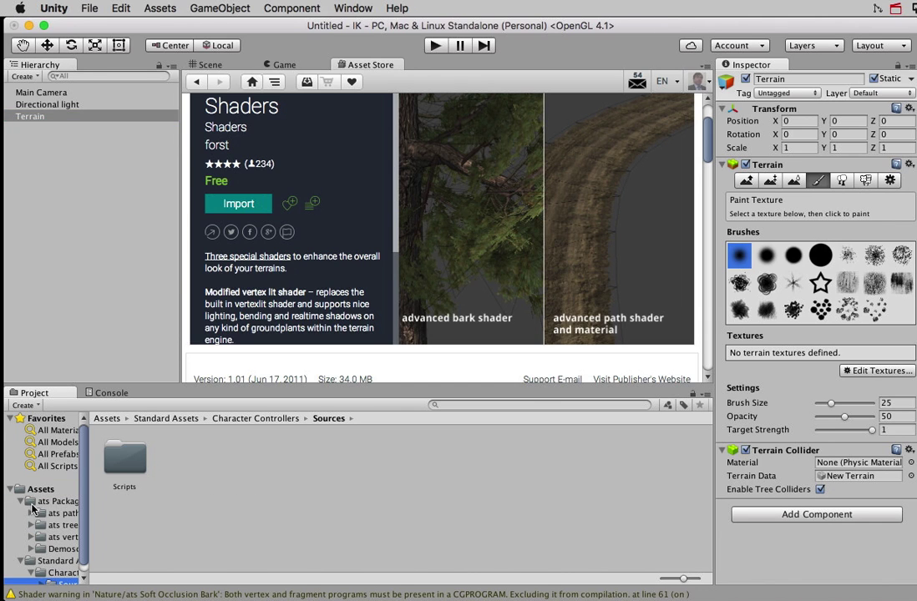
pyautogui.click(41, 514)
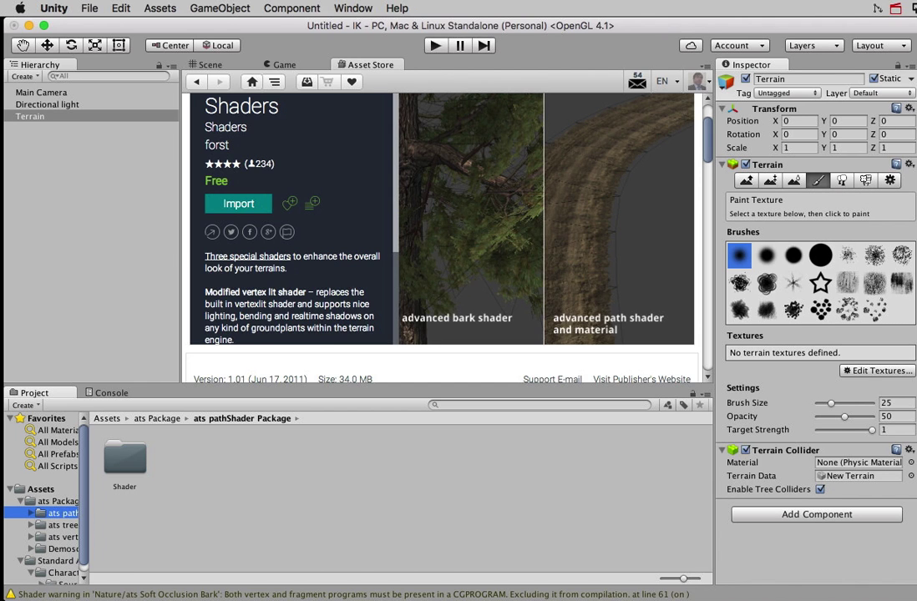
# Try adding ScotsPineTrunk as a terrain albedo texture, close without adding, and return to Scene view
pyautogui.click(880, 371)
pyautogui.click(882, 379)
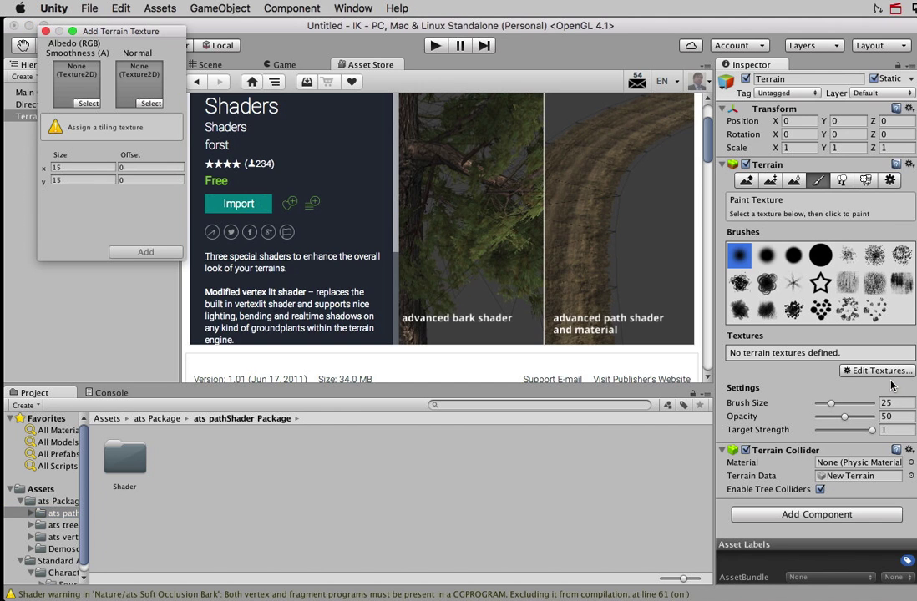
pyautogui.click(86, 104)
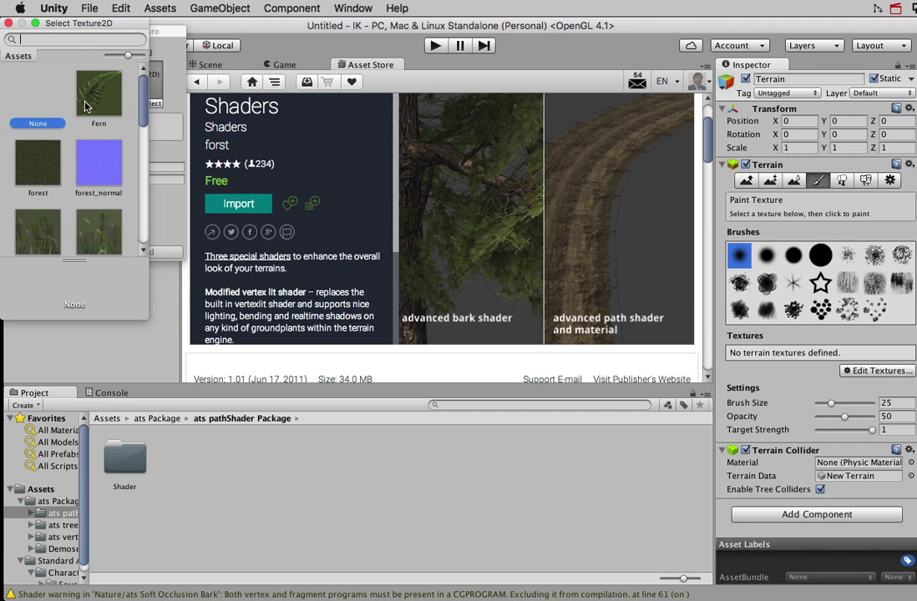
pyautogui.moveTo(144, 97)
pyautogui.mouseDown()
pyautogui.moveTo(134, 170)
pyautogui.moveTo(133, 150)
pyautogui.mouseUp()
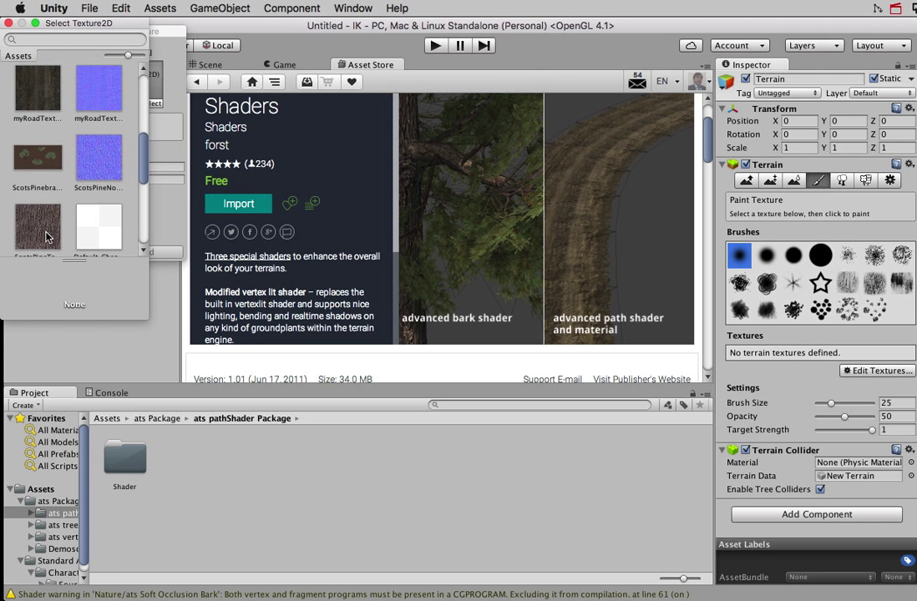
pyautogui.click(45, 237)
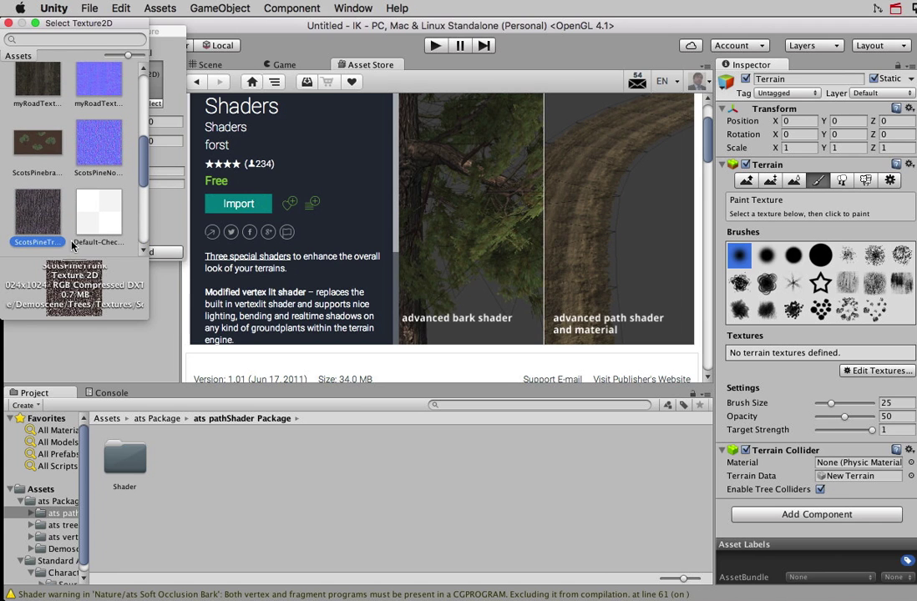
pyautogui.doubleClick(40, 211)
pyautogui.click(46, 31)
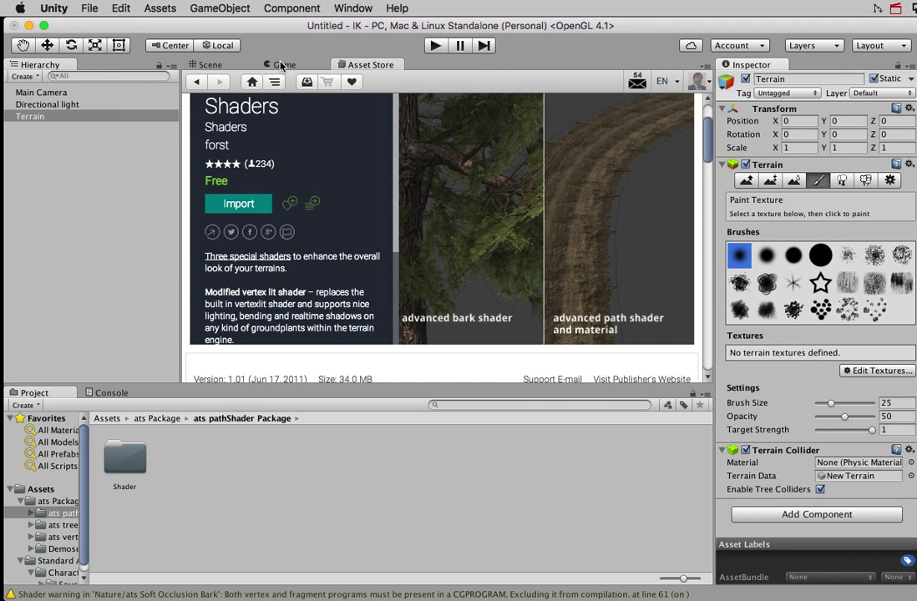
pyautogui.click(204, 64)
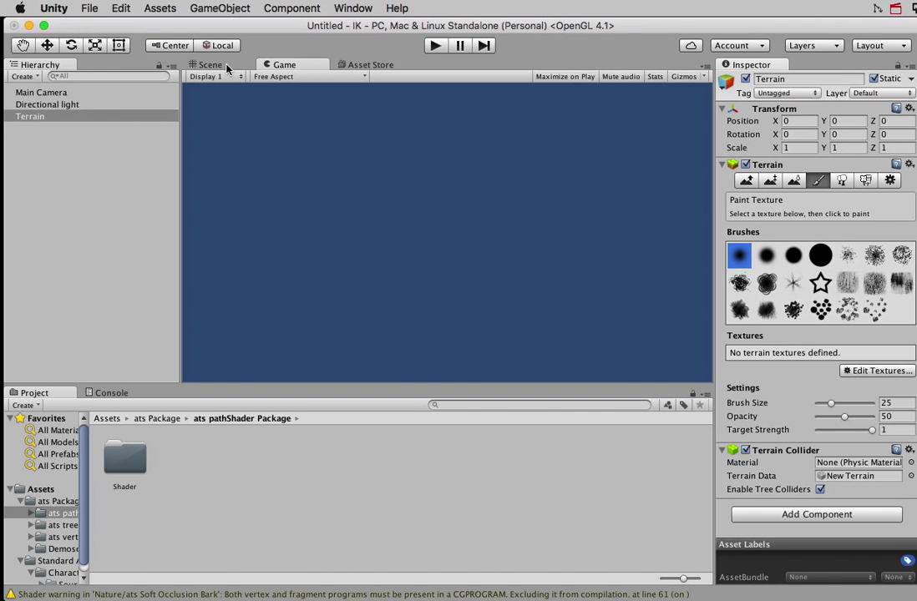
# Cycle through the Game and Asset Store tabs, then return to the Scene view
pyautogui.click(280, 65)
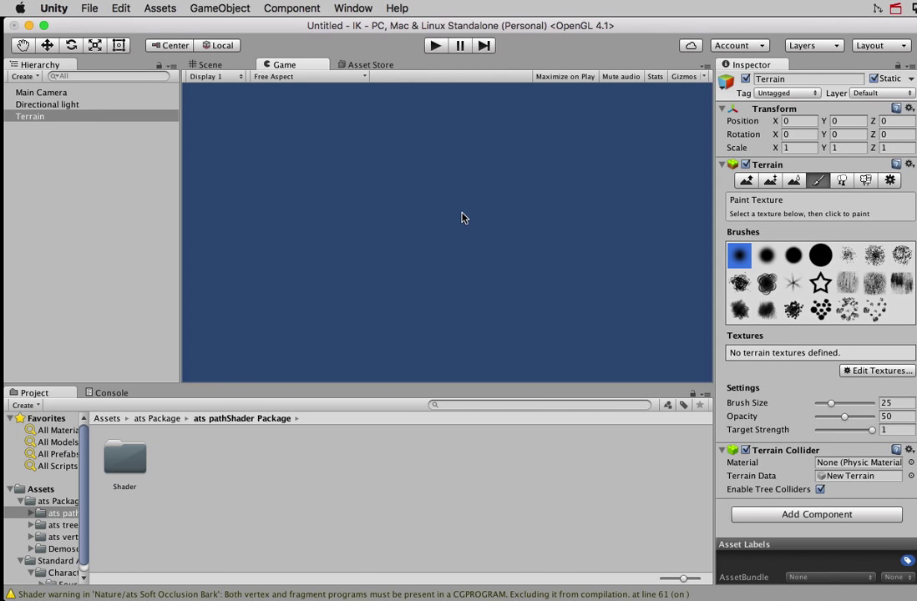
pyautogui.click(361, 66)
pyautogui.click(280, 64)
pyautogui.click(205, 76)
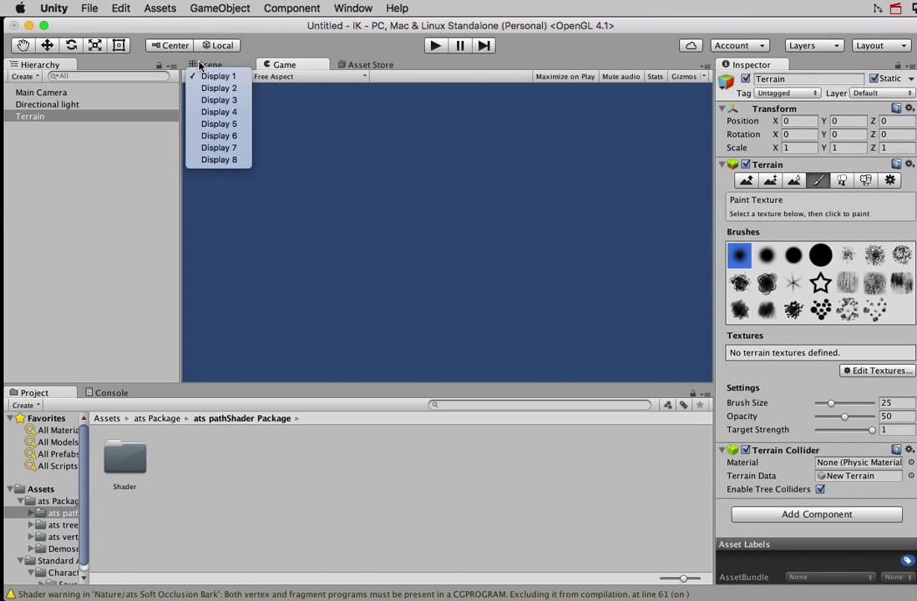
pyautogui.click(200, 65)
pyautogui.click(215, 65)
pyautogui.scroll(-3, 558, 138)
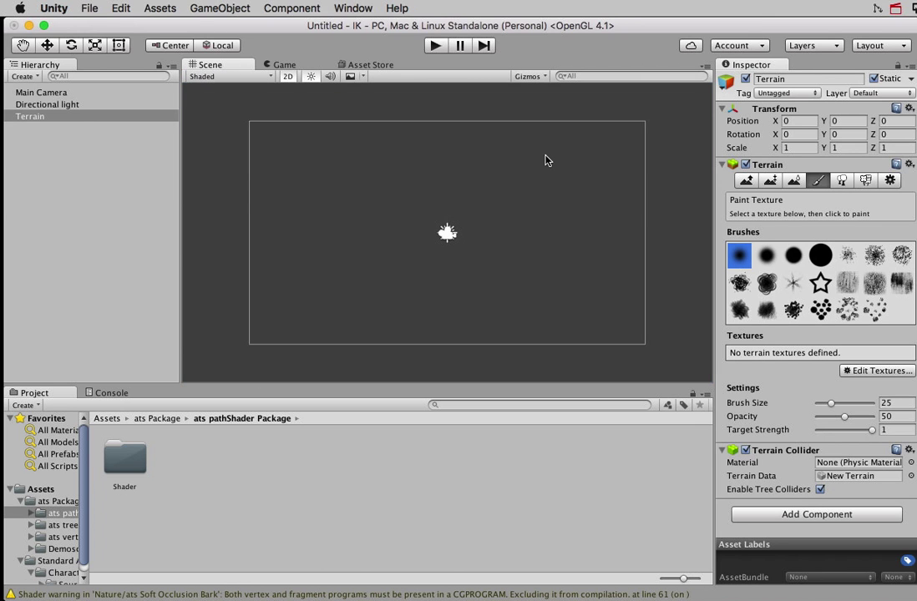
pyautogui.scroll(5, 544, 158)
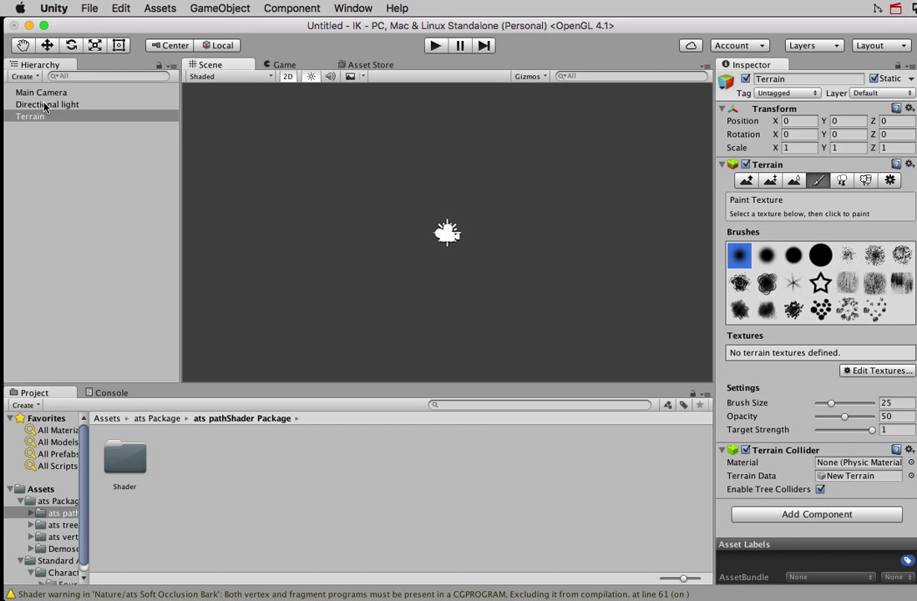
# Select Terrain, frame its outline in the Scene view, and choose the large solid round brush
pyautogui.click(92, 116)
pyautogui.click(62, 168)
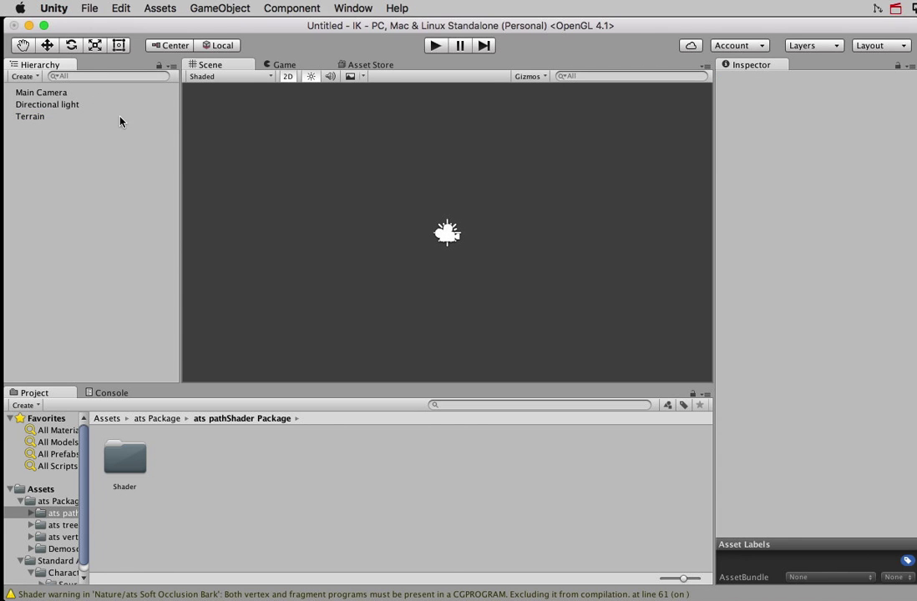
pyautogui.click(51, 117)
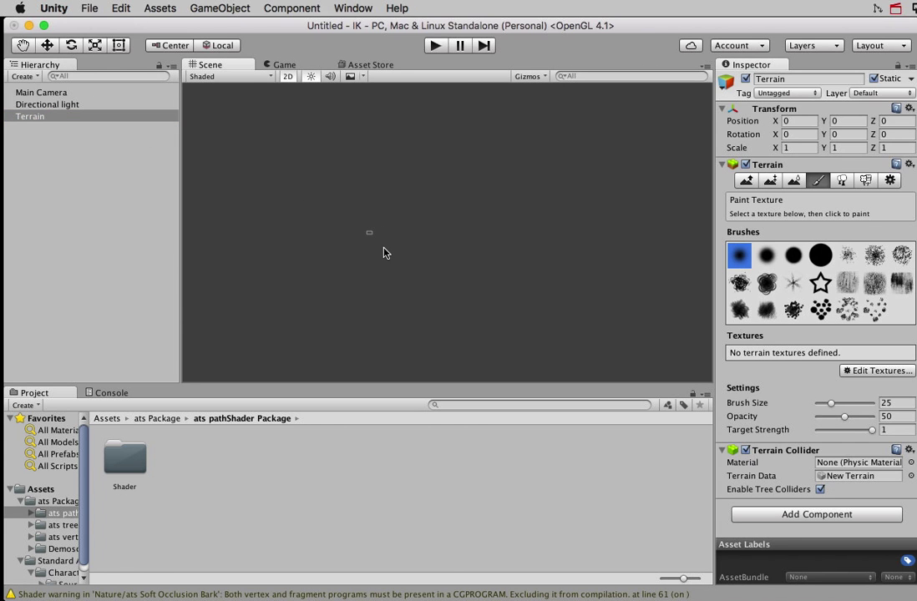
pyautogui.moveTo(384, 252)
pyautogui.mouseDown(button='middle')
pyautogui.moveTo(284, 241)
pyautogui.moveTo(499, 253)
pyautogui.mouseUp(button='middle')
pyautogui.scroll(3, 499, 253)
pyautogui.scroll(2, 419, 259)
pyautogui.moveTo(359, 253)
pyautogui.mouseDown(button='middle')
pyautogui.moveTo(610, 168)
pyautogui.moveTo(536, 147)
pyautogui.mouseUp(button='middle')
pyautogui.scroll(2, 465, 229)
pyautogui.scroll(2, 464, 229)
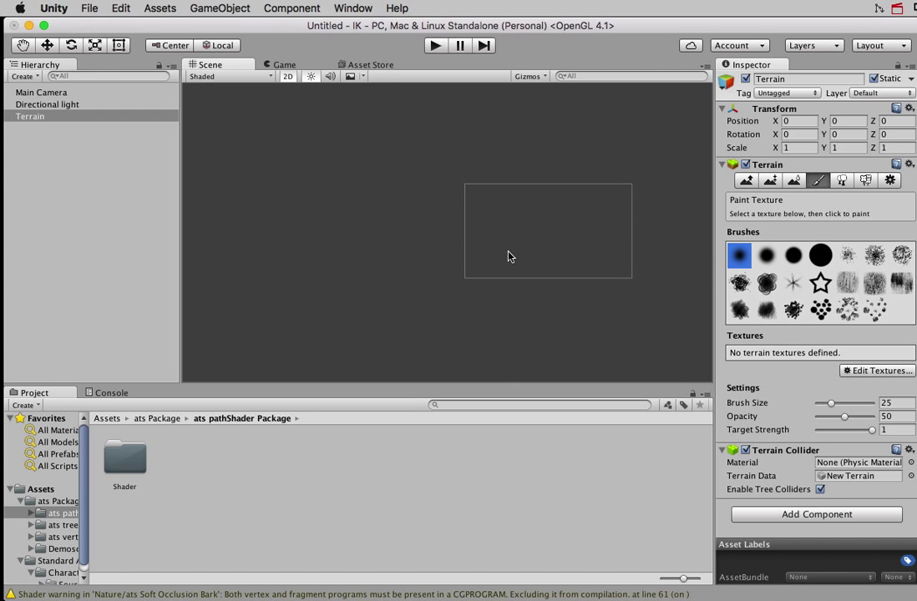
pyautogui.click(819, 254)
# Add the forest texture to the terrain as its albedo layer
pyautogui.click(866, 373)
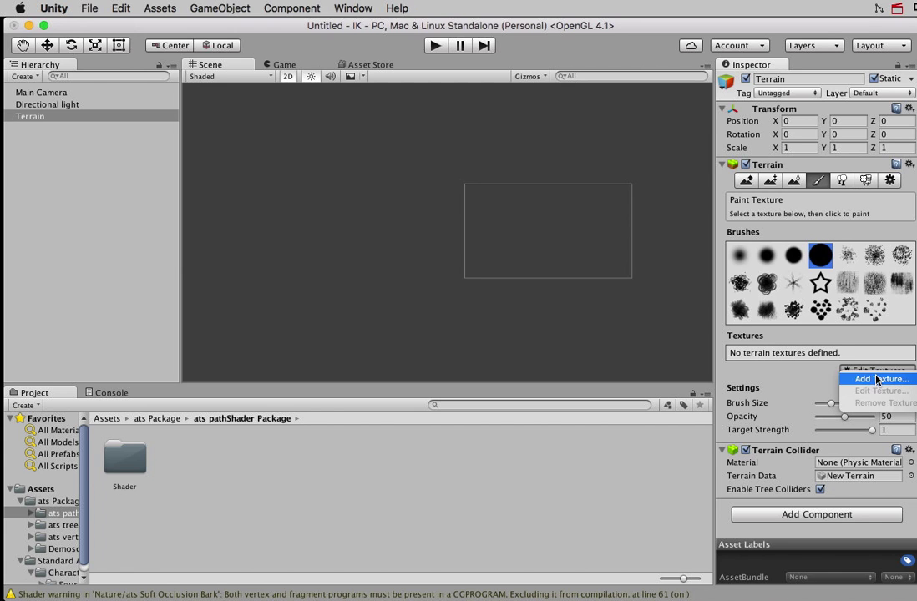
pyautogui.click(868, 377)
pyautogui.click(83, 103)
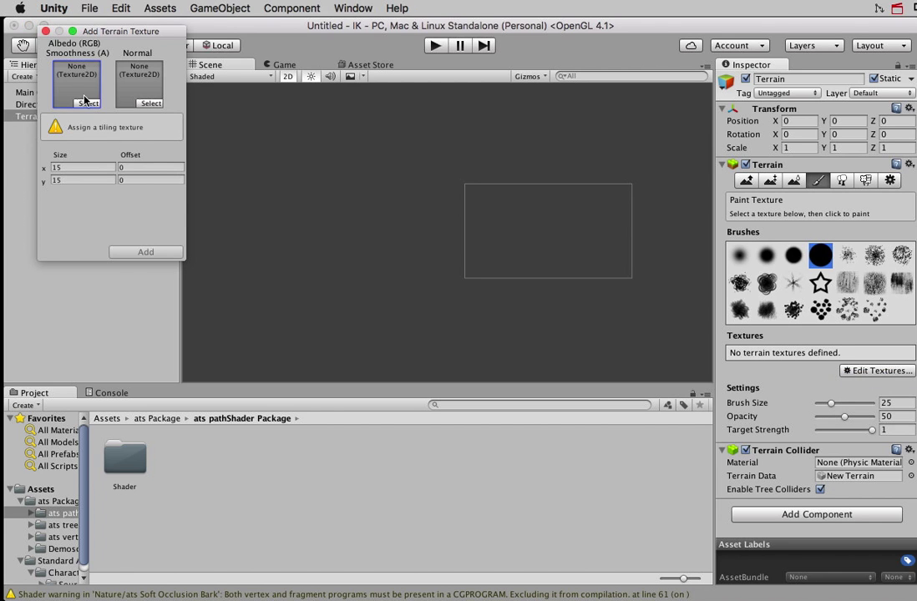
pyautogui.click(37, 174)
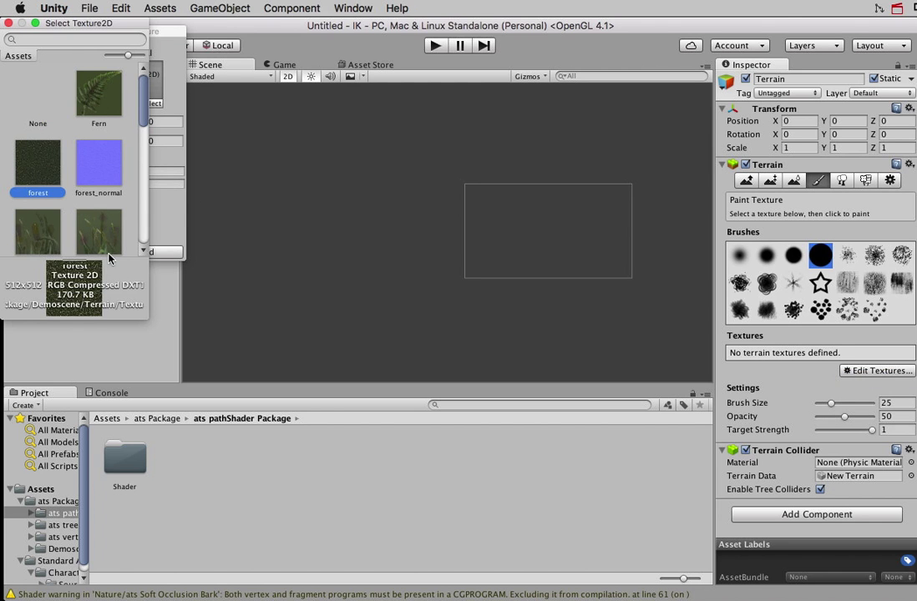
pyautogui.doubleClick(37, 168)
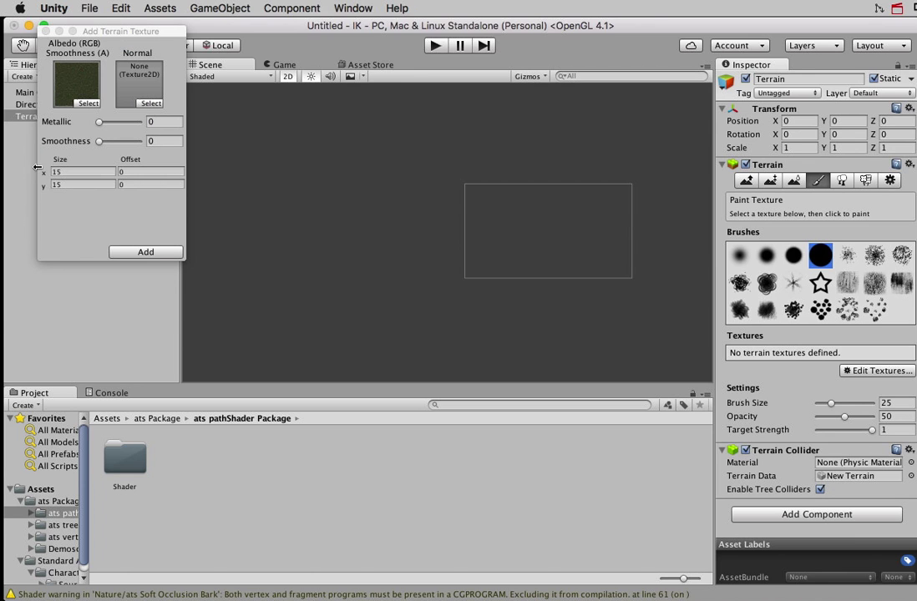
pyautogui.click(146, 252)
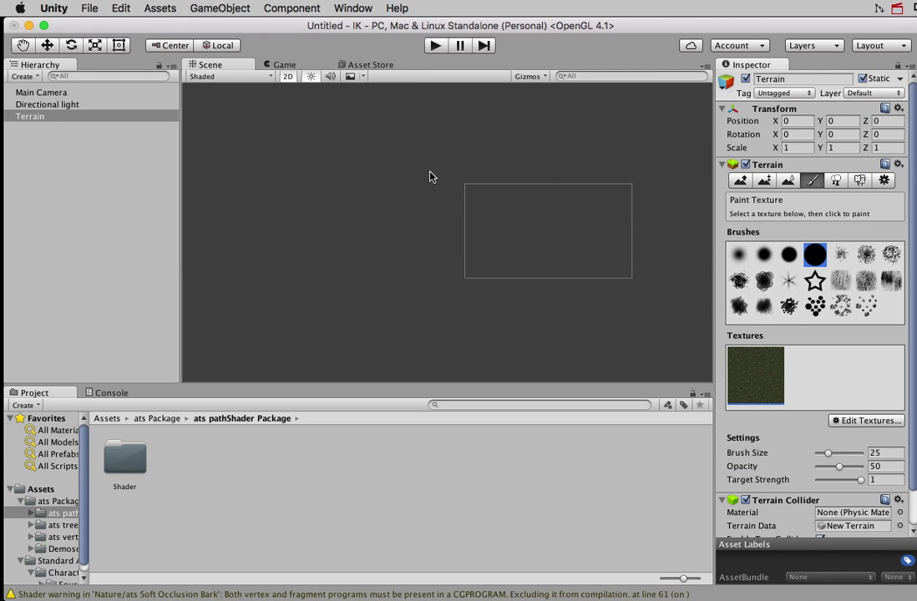
# Frame the textured terrain in the Scene view and switch to the soft round brush
pyautogui.scroll(2, 568, 223)
pyautogui.scroll(2, 564, 226)
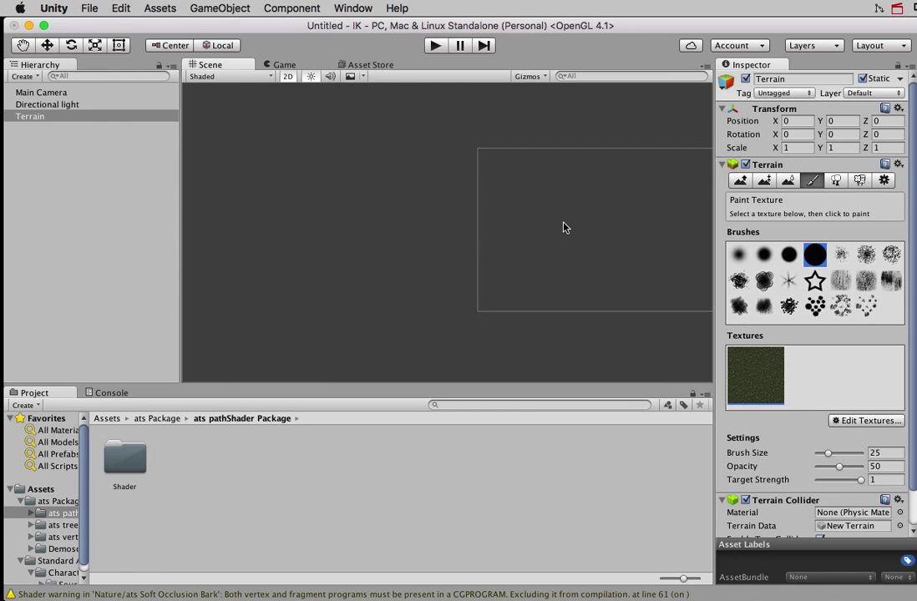
pyautogui.moveTo(568, 228); pyautogui.dragTo(526, 225, button='middle')
pyautogui.moveTo(587, 231); pyautogui.dragTo(476, 270, button='middle')
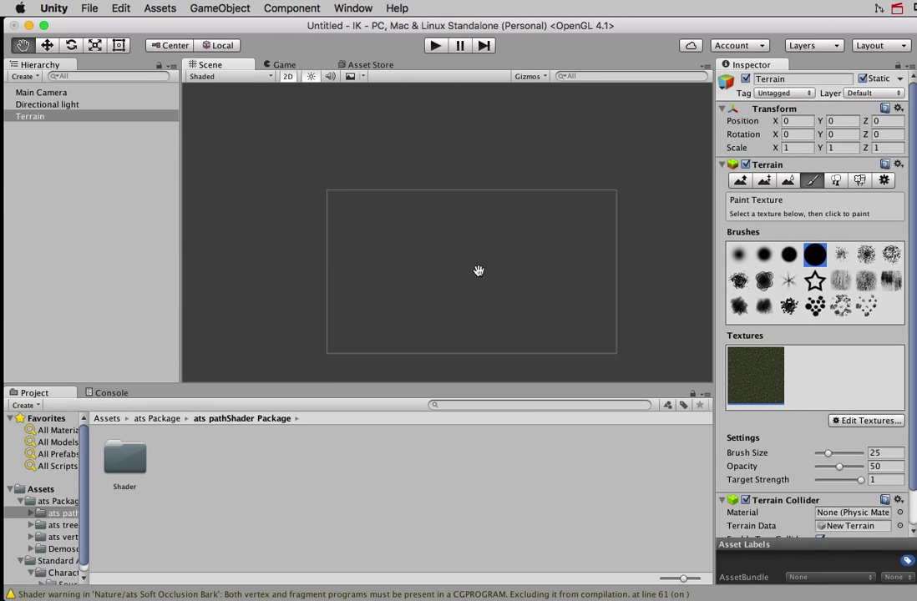
pyautogui.click(738, 254)
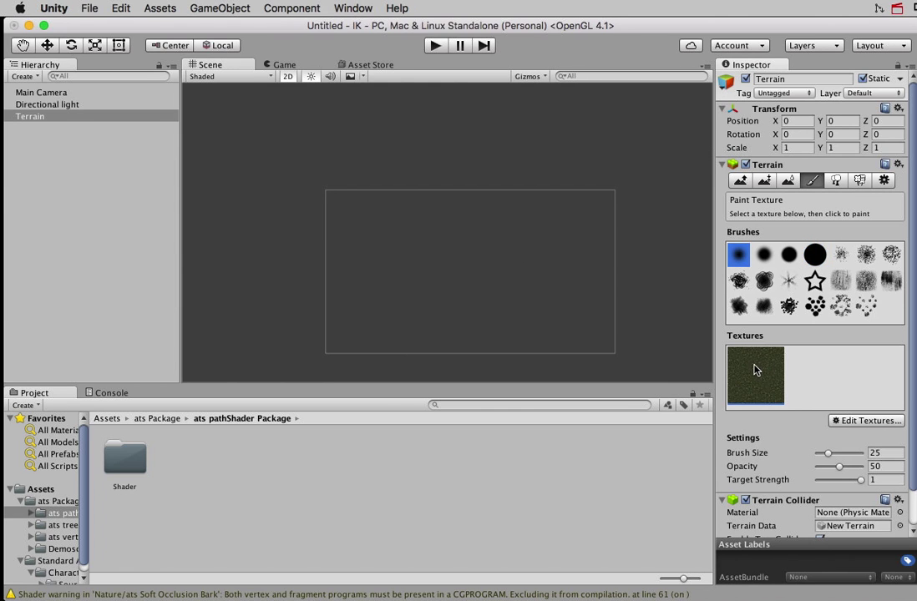
pyautogui.press('F1')
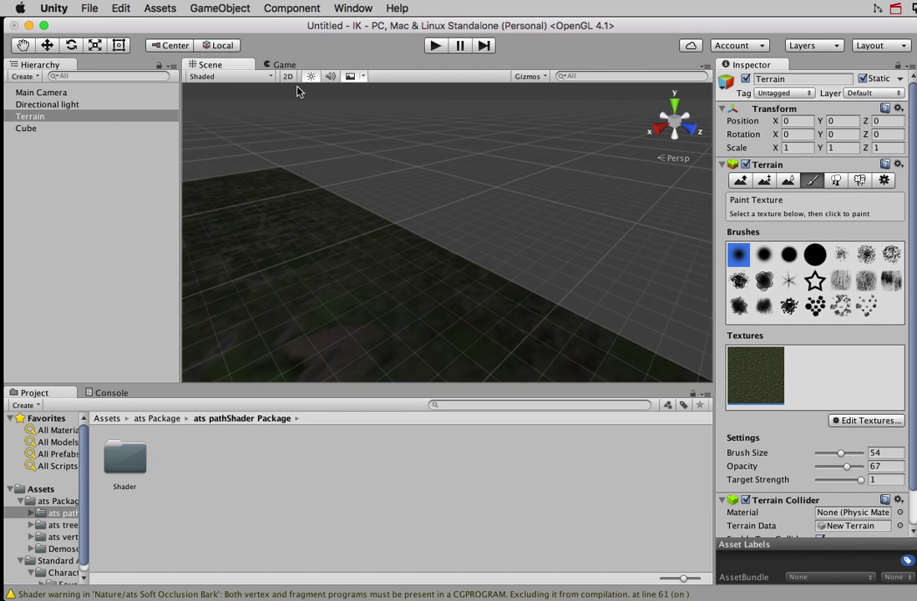
pyautogui.moveTo(381, 215)
pyautogui.mouseDown(button='middle')
pyautogui.moveTo(413, 250)
pyautogui.moveTo(539, 169)
pyautogui.mouseUp(button='middle')
pyautogui.scroll(-3, 531, 178)
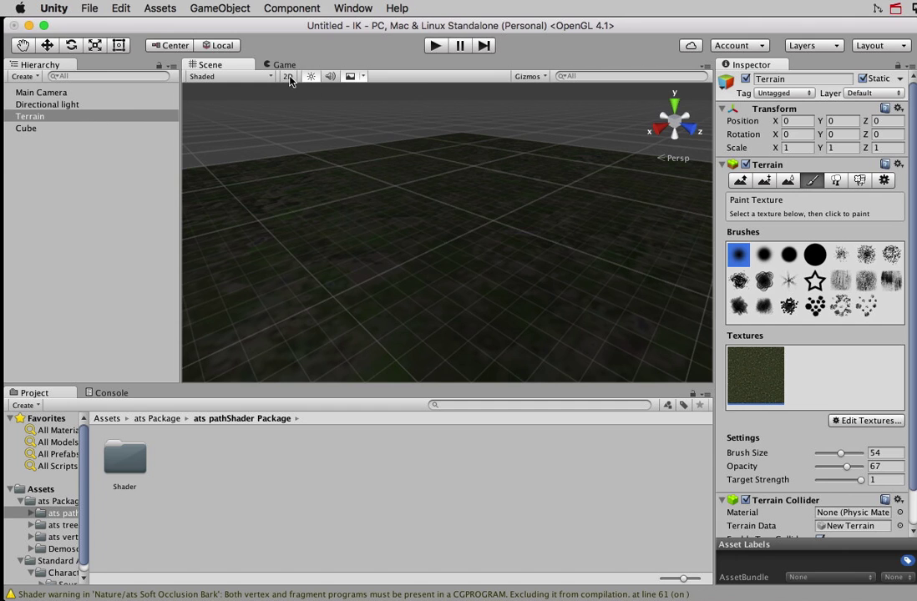
# Move the Directional light up to about 341, 46, 174 with the Move tool
pyautogui.click(61, 102)
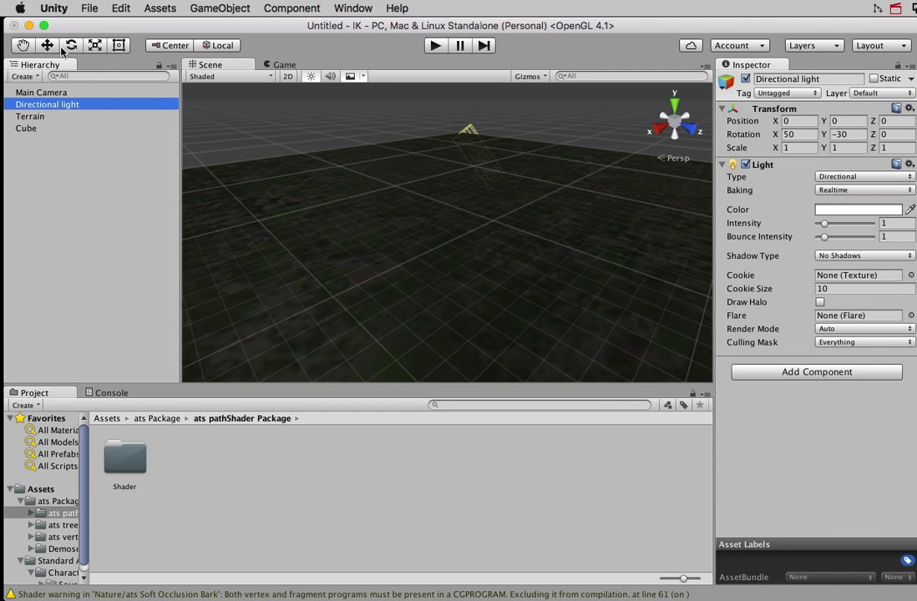
pyautogui.press('w')
pyautogui.moveTo(487, 149)
pyautogui.mouseDown()
pyautogui.moveTo(412, 128)
pyautogui.moveTo(382, 161)
pyautogui.mouseUp()
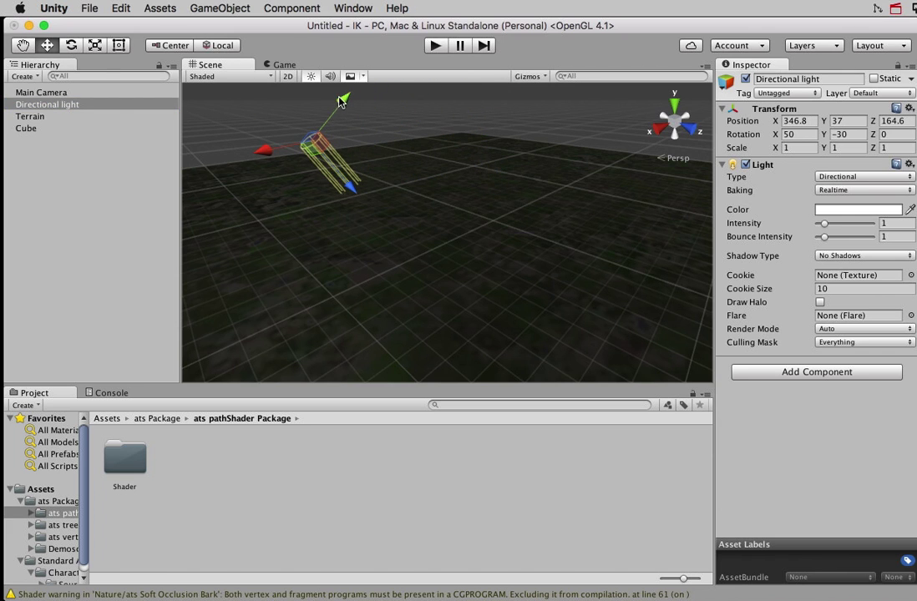
pyautogui.moveTo(345, 96); pyautogui.dragTo(352, 87)
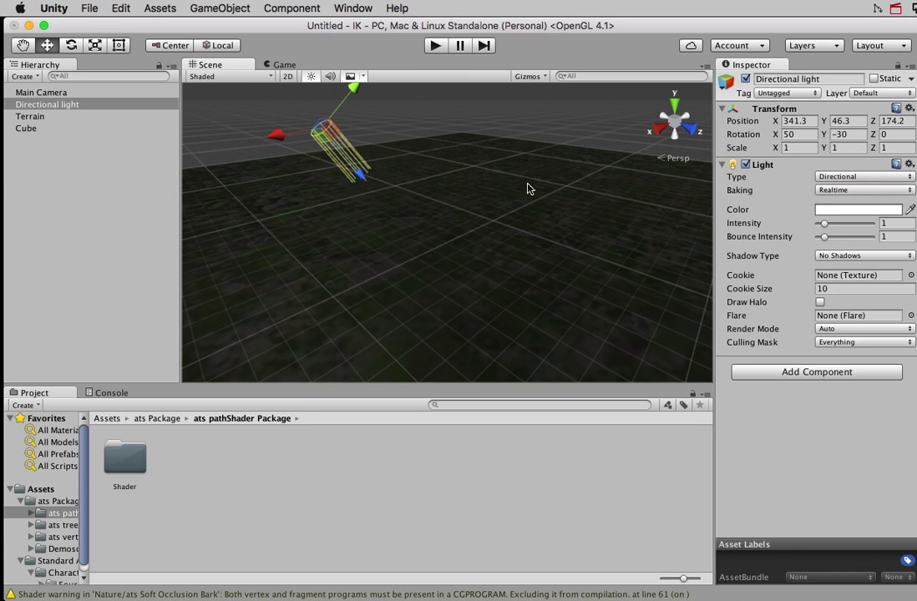
pyautogui.click(41, 92)
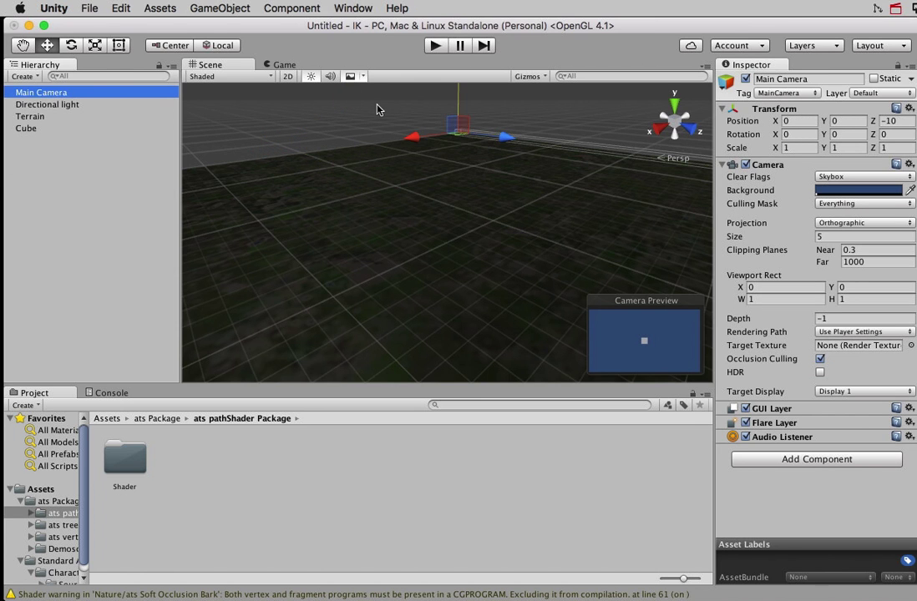
# Move the Main Camera to X 335.2, Y 30 and tilt it 15.39° downward
pyautogui.moveTo(403, 138); pyautogui.dragTo(292, 178)
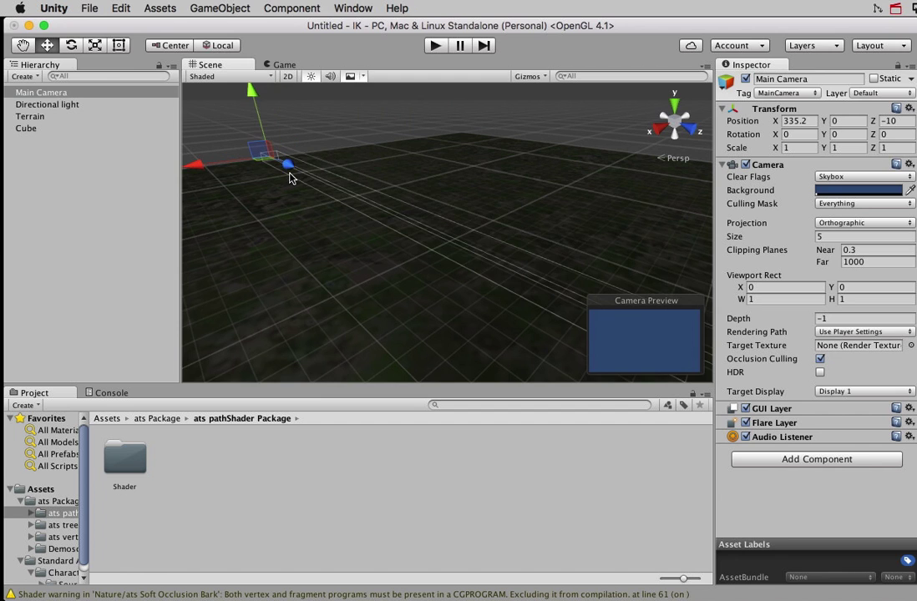
pyautogui.moveTo(255, 98); pyautogui.dragTo(250, 73)
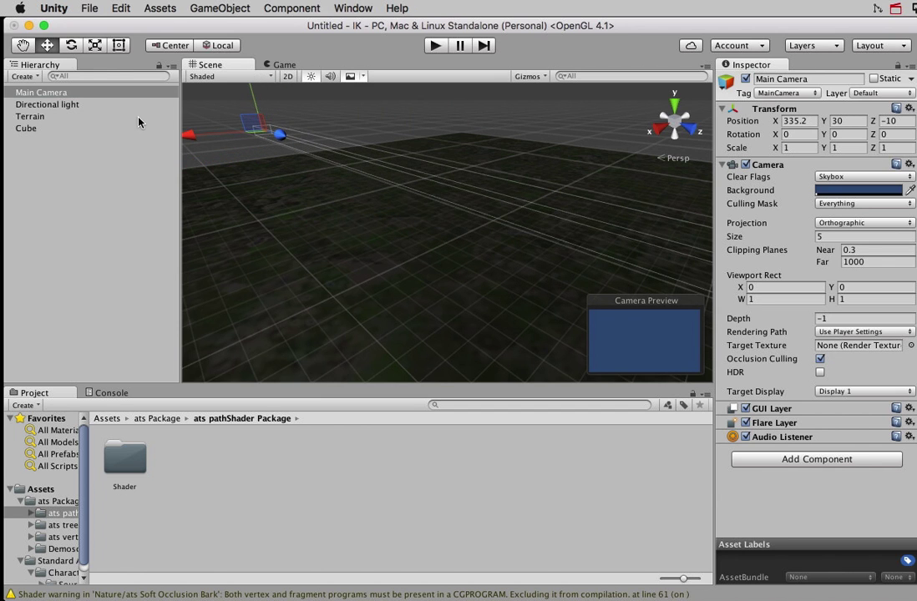
pyautogui.click(66, 43)
pyautogui.moveTo(291, 125); pyautogui.dragTo(287, 160)
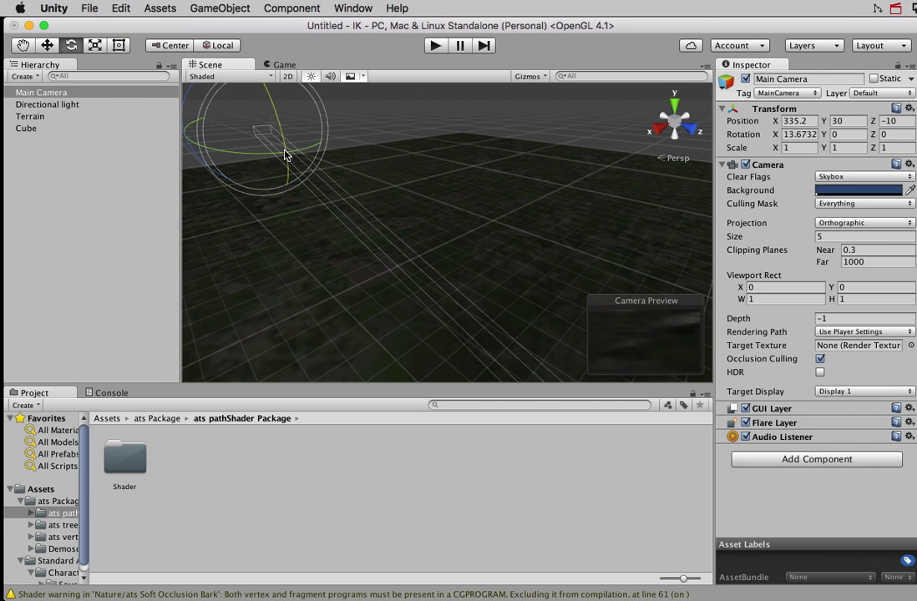
# Preview the camera's shot in the Game view and attempt to enter play mode
pyautogui.click(280, 65)
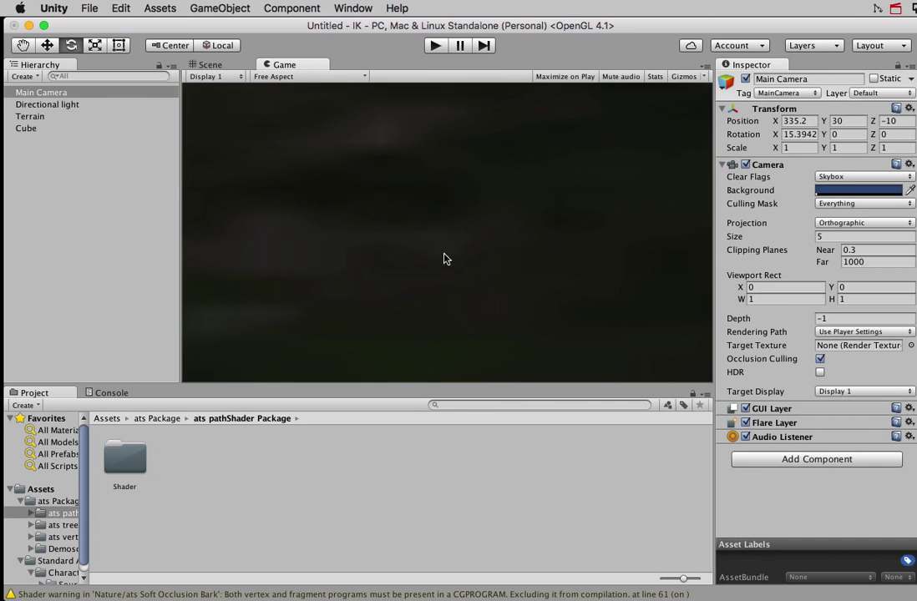
pyautogui.click(435, 47)
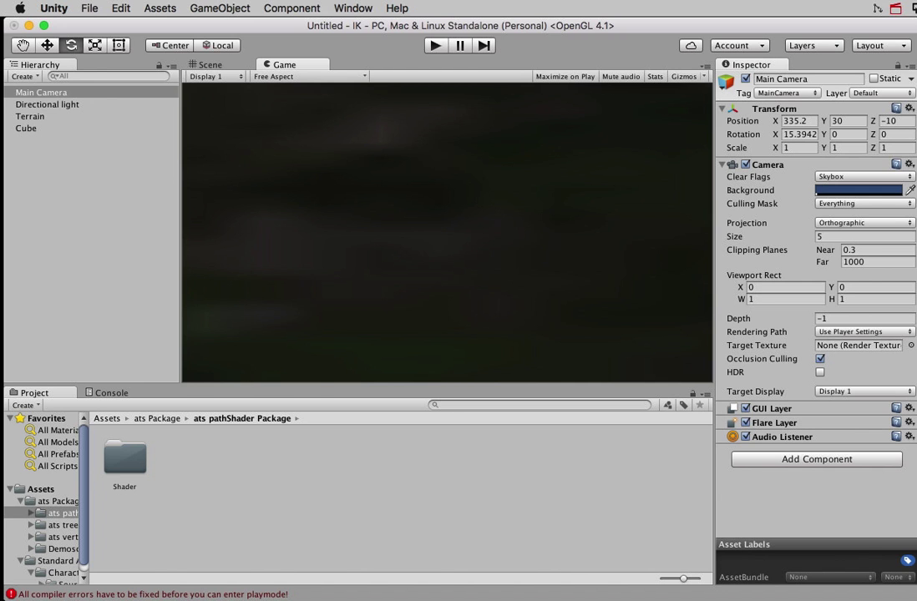
pyautogui.click(160, 7)
# Import the standard Characters asset package with all of its files
pyautogui.moveTo(284, 128)
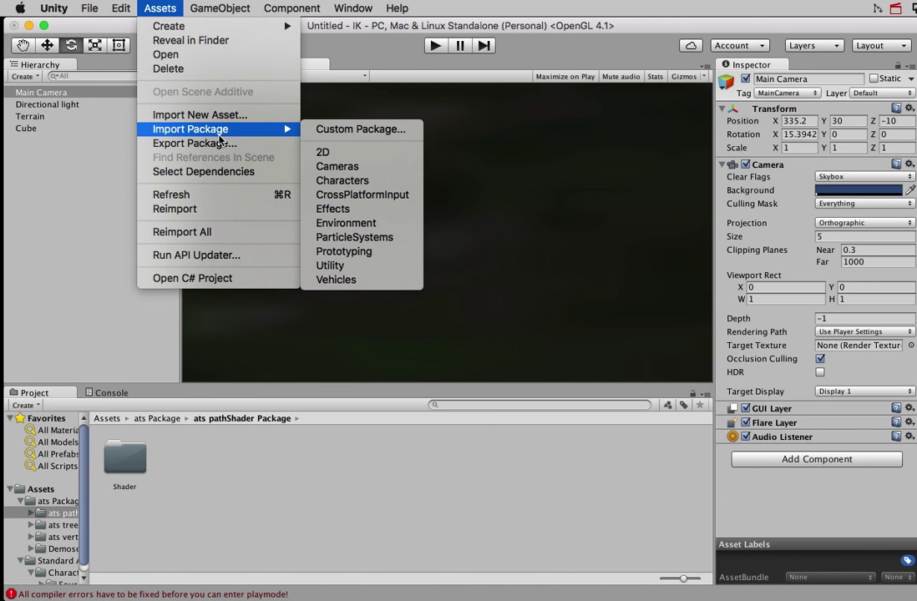
pyautogui.click(410, 186)
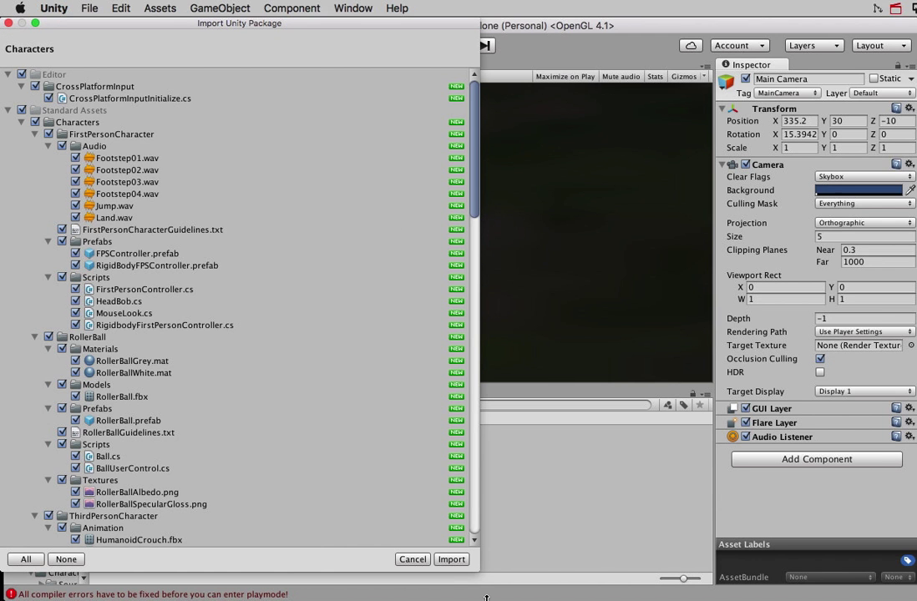
pyautogui.click(450, 558)
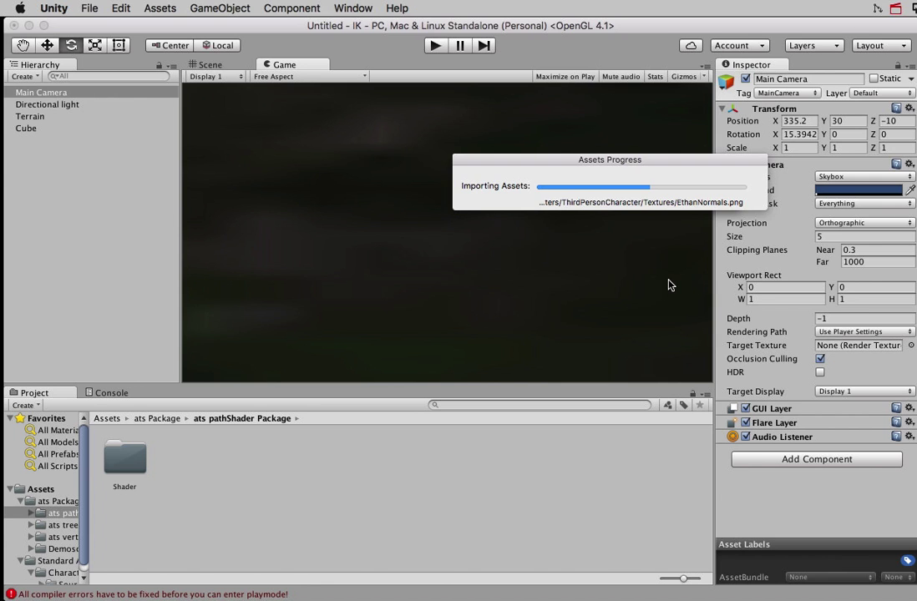
# Browse Character Controllers and its Sources scripts, then expand Characters > FirstPersonCharacter
pyautogui.moveTo(90, 507); pyautogui.dragTo(155, 509)
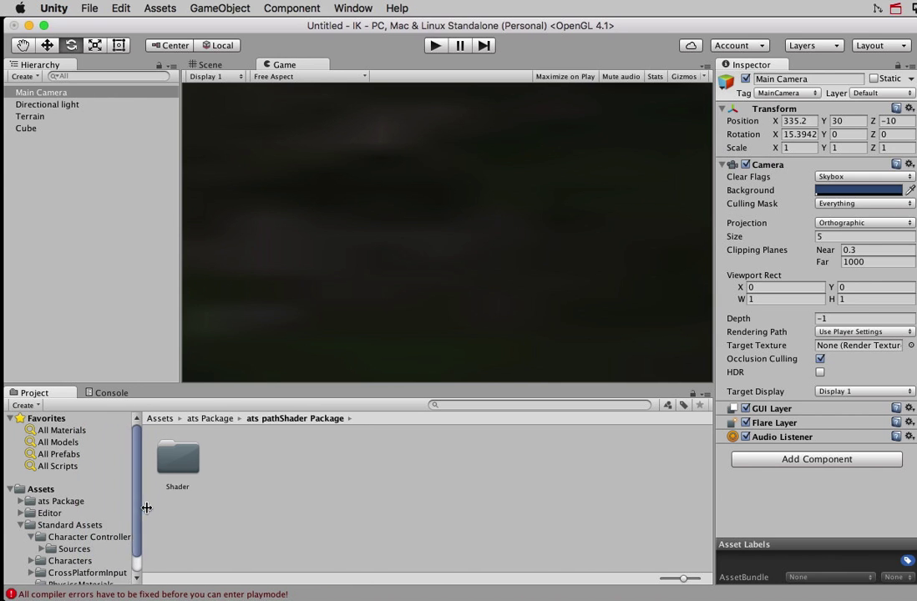
pyautogui.scroll(-1, 58, 543)
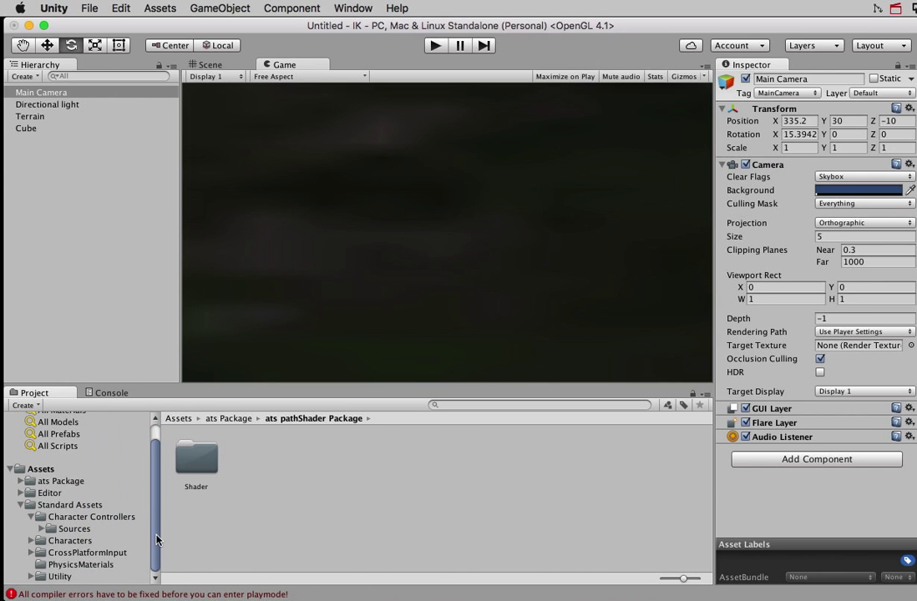
pyautogui.click(51, 519)
pyautogui.click(41, 530)
pyautogui.click(54, 540)
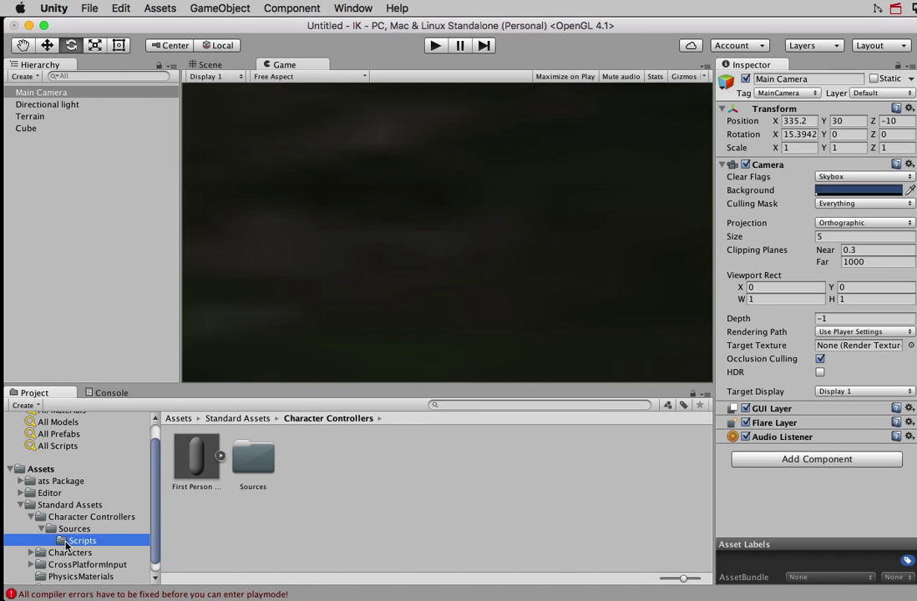
pyautogui.click(71, 528)
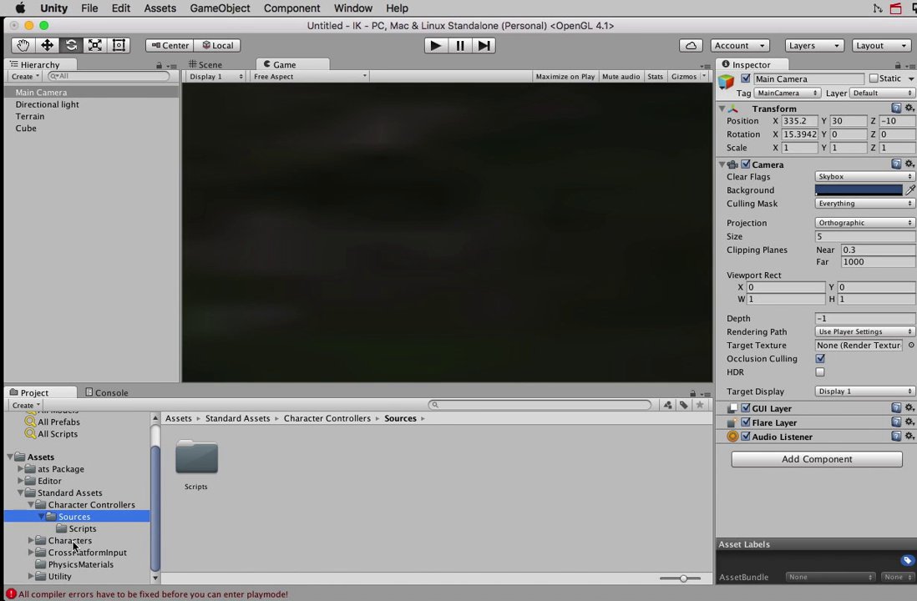
pyautogui.click(73, 551)
pyautogui.click(31, 551)
pyautogui.scroll(-1, 72, 545)
pyautogui.click(72, 543)
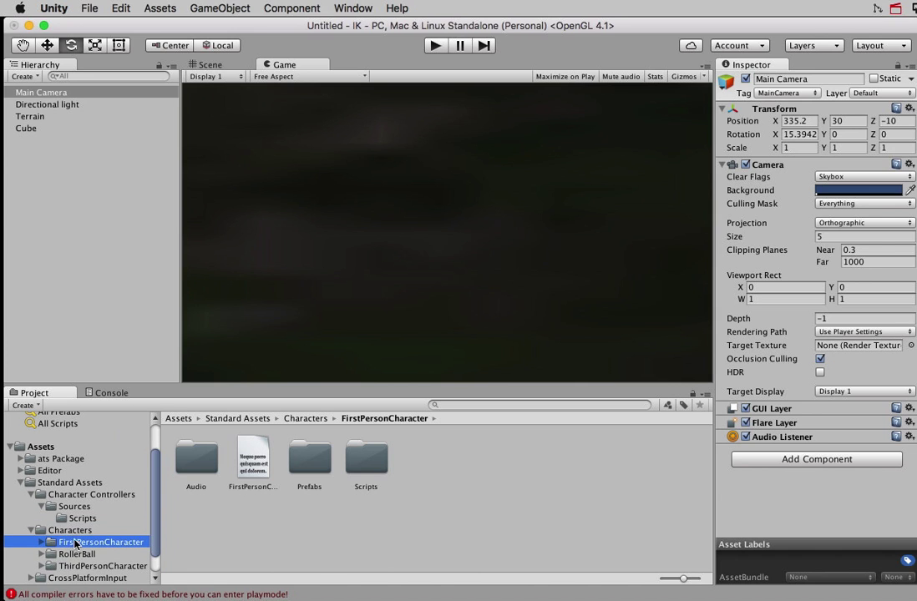
pyautogui.click(41, 542)
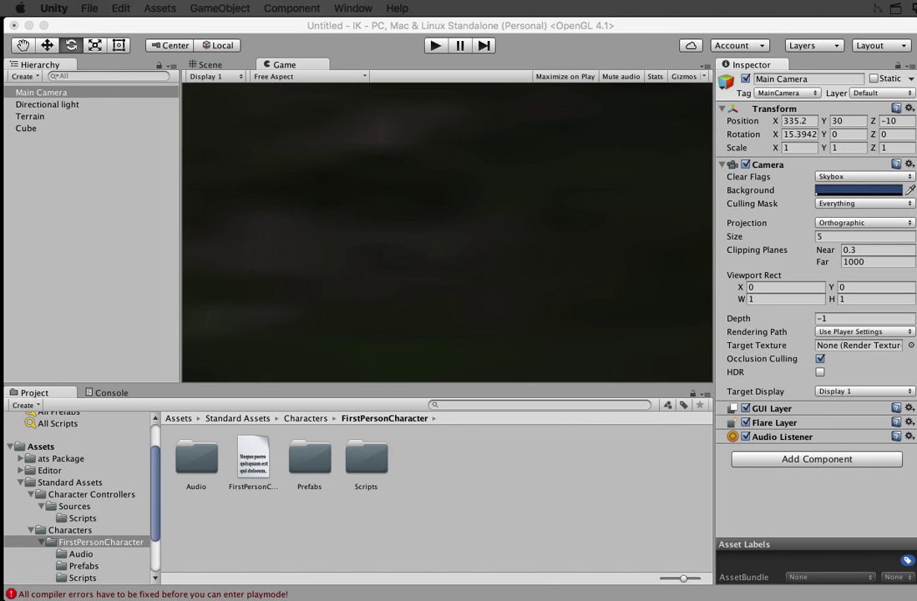
# Return to Standard Assets > Characters and expand the ThirdPersonCharacter folder instead
pyautogui.click(48, 484)
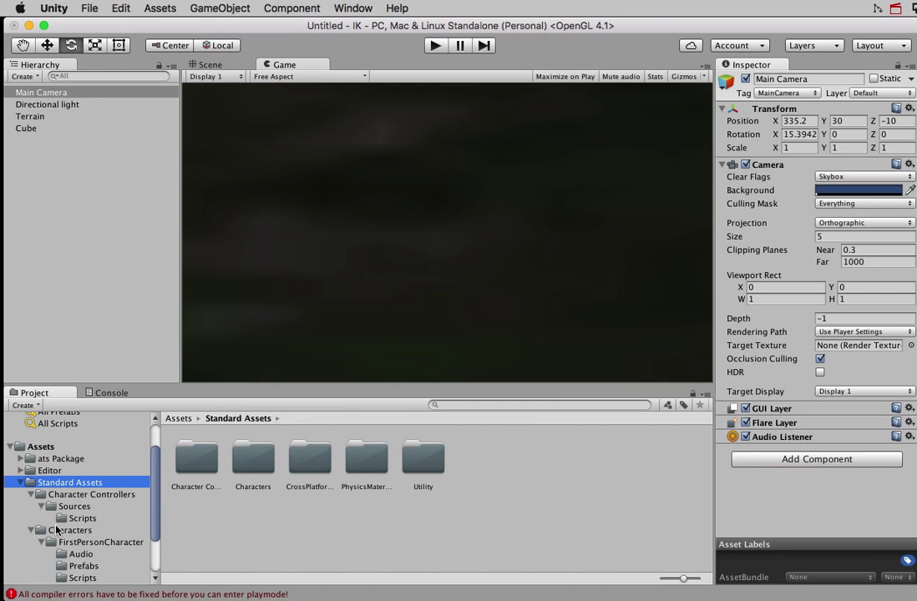
pyautogui.click(60, 532)
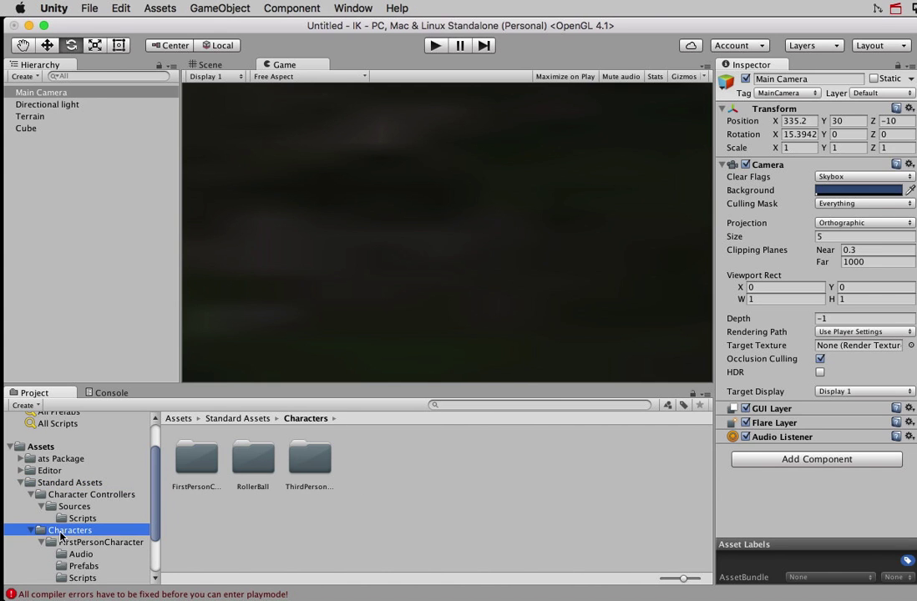
pyautogui.click(43, 542)
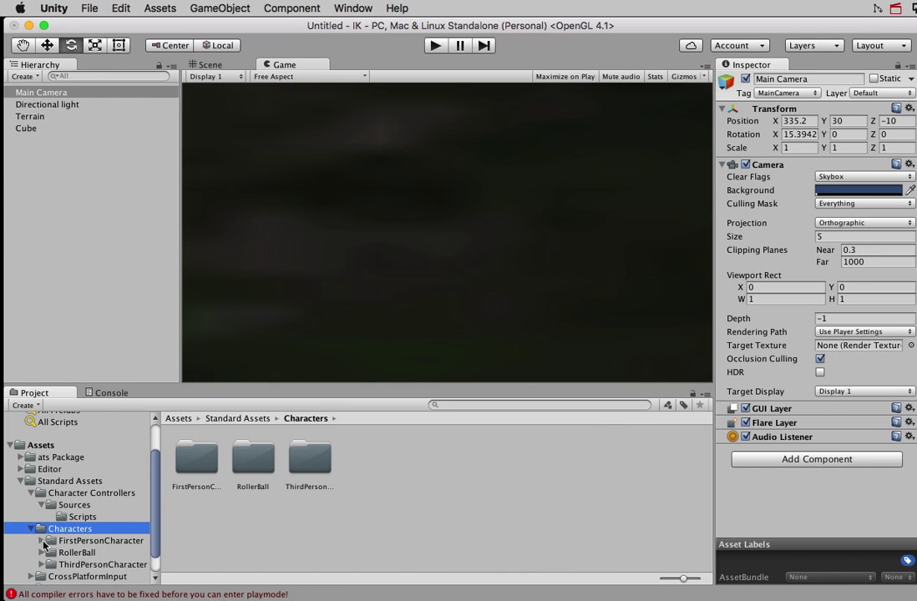
pyautogui.click(89, 565)
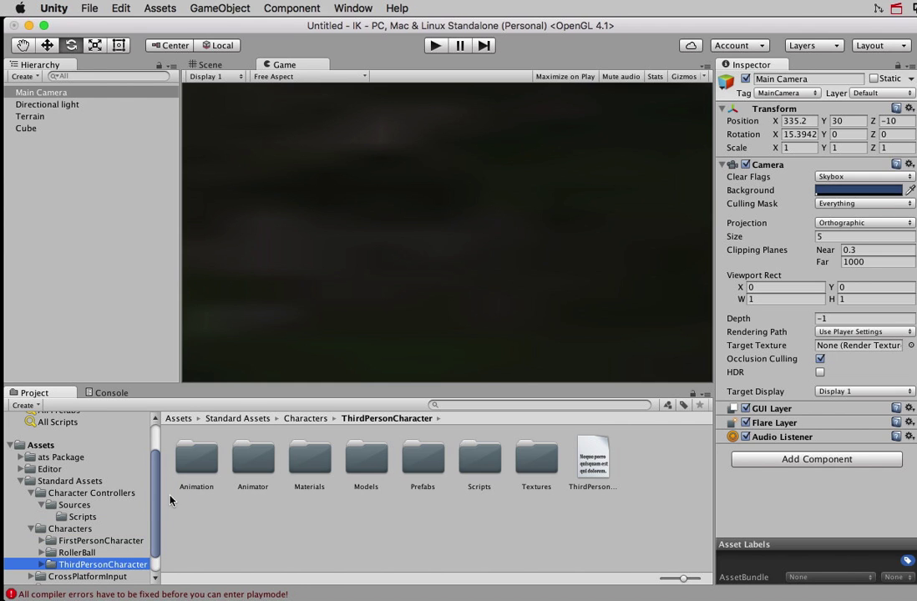
pyautogui.scroll(-2, 100, 501)
pyautogui.click(42, 542)
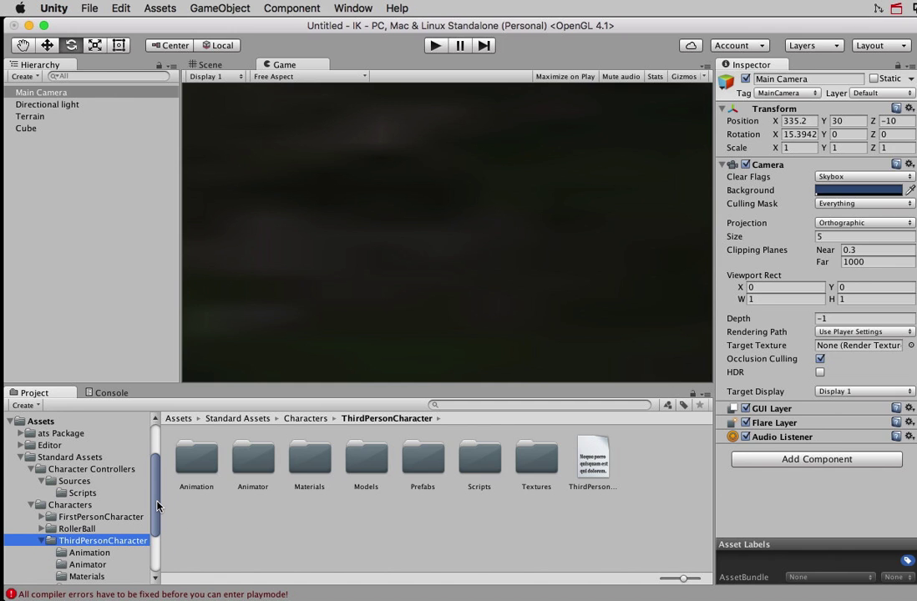
pyautogui.moveTo(156, 506); pyautogui.dragTo(153, 540)
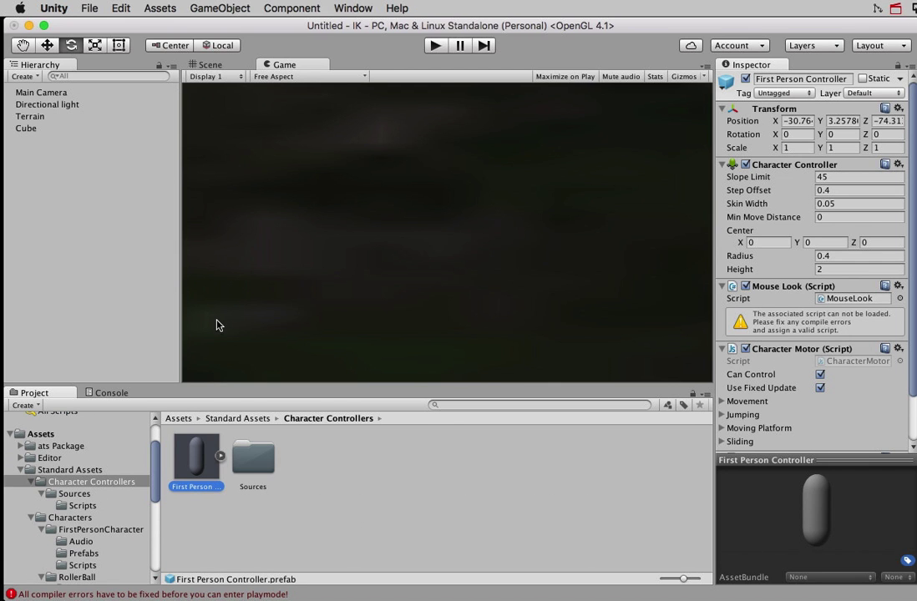
# Drop a First Person Controller prefab into the Scene view
pyautogui.moveTo(196, 455); pyautogui.dragTo(449, 161)
pyautogui.moveTo(449, 161); pyautogui.dragTo(206, 67)
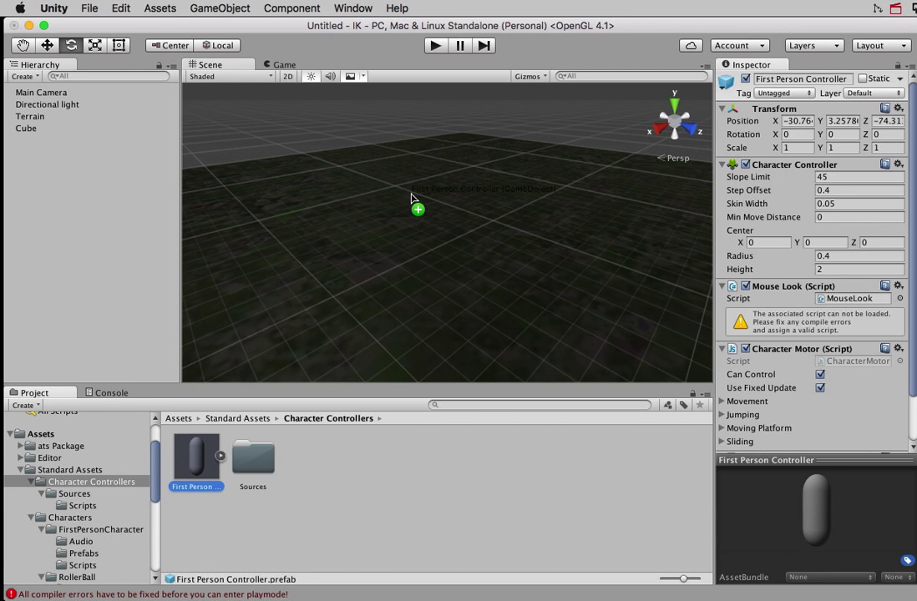
pyautogui.moveTo(217, 451); pyautogui.dragTo(410, 200)
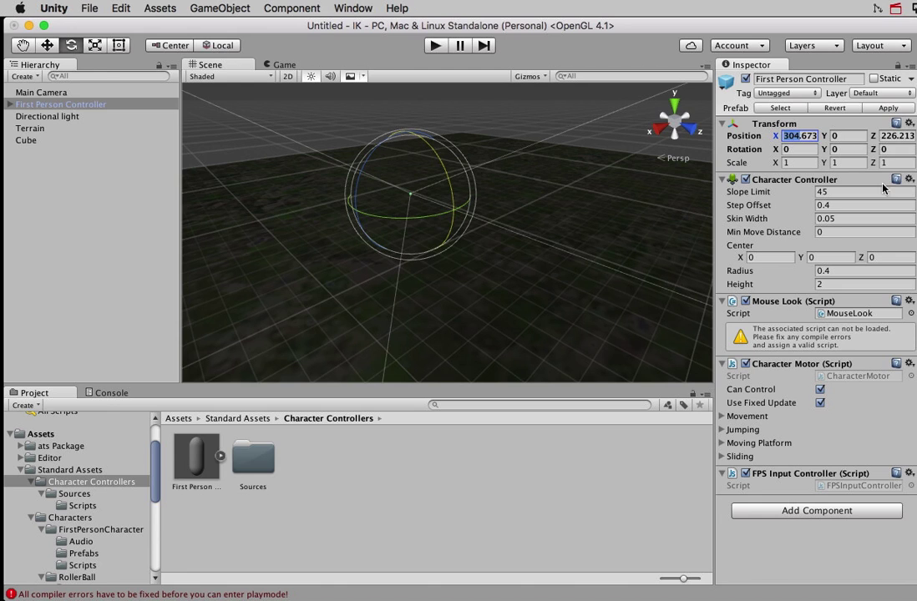
# Set the controller's Position Y to 1, keeping X at 304.673, and try Play
pyautogui.press('Right')
pyautogui.press('Left')
pyautogui.press('Left')
pyautogui.click(857, 138)
pyautogui.write('1')
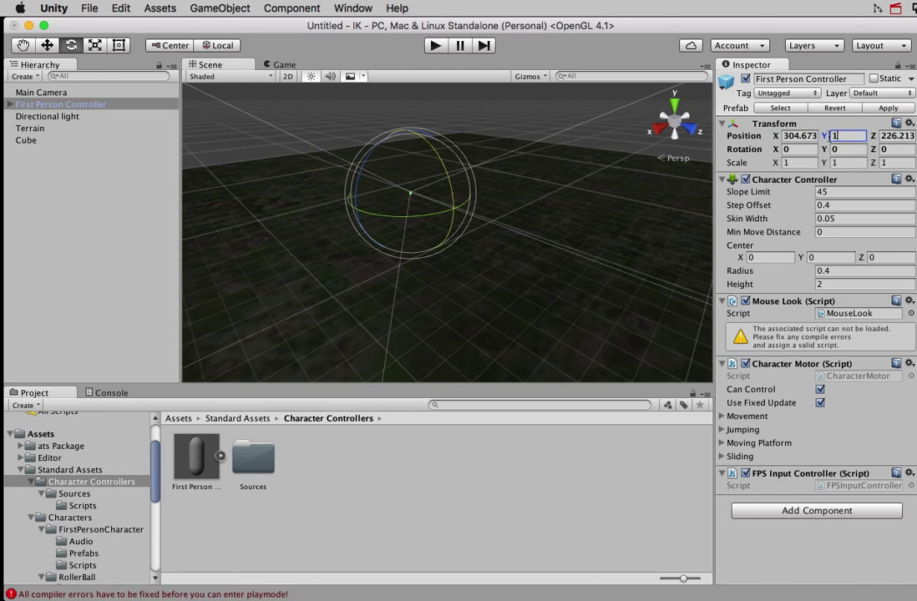
pyautogui.click(435, 45)
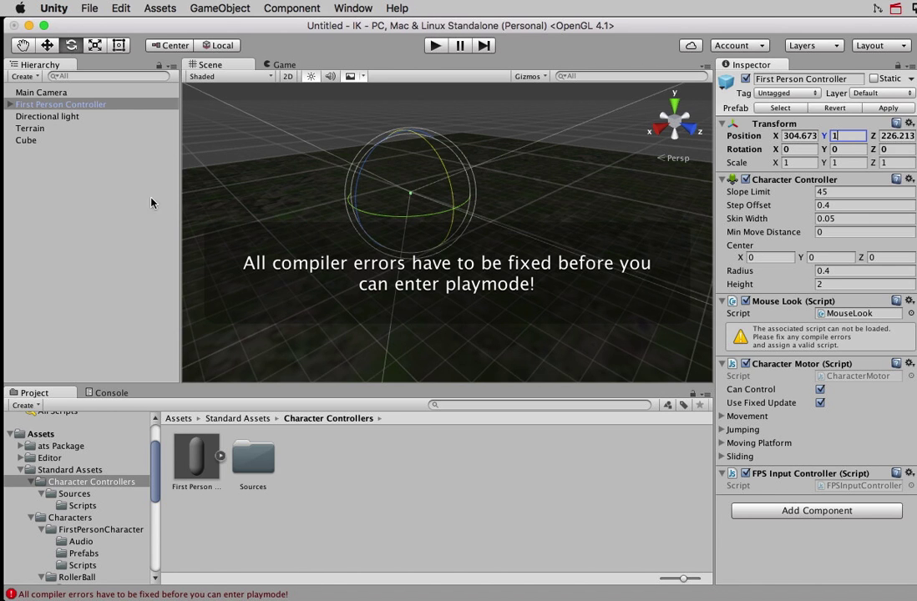
# Open the Console and jump to the MouseLook.cs line 61 CS1061 freezeRotation error
pyautogui.click(179, 595)
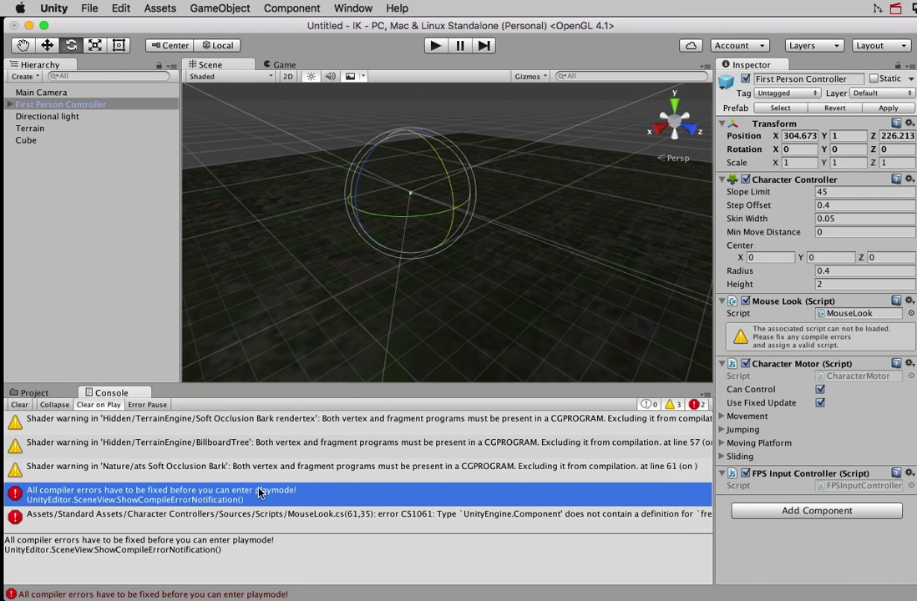
pyautogui.click(274, 523)
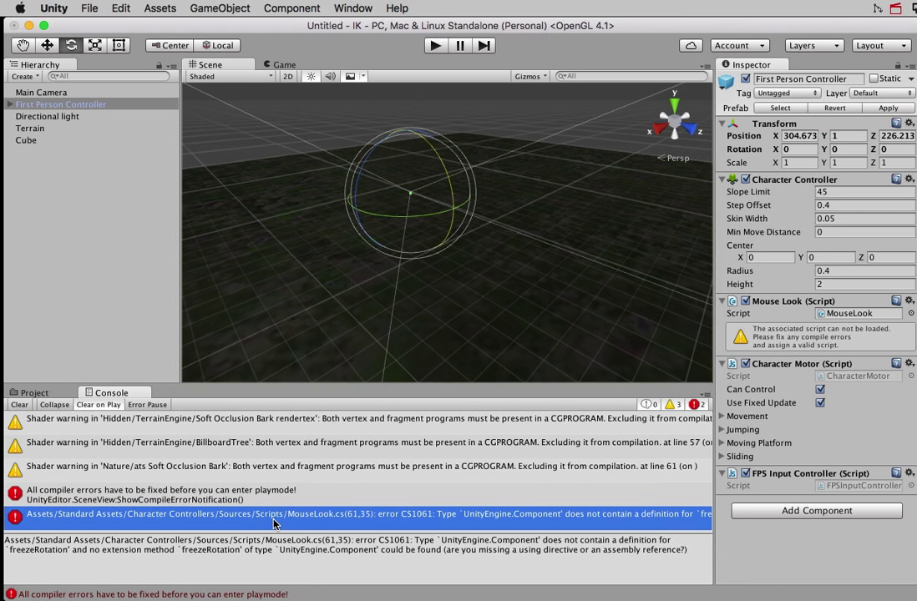
pyautogui.doubleClick(270, 520)
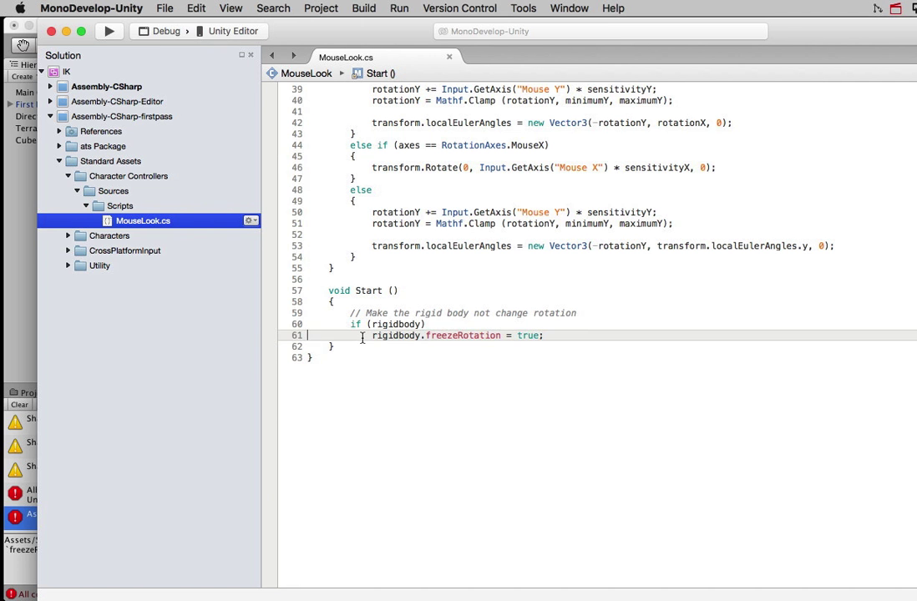
# Comment out the rigidbody.freezeRotation line and brace it under if (rigidbody), then return to Unity
pyautogui.write('//')
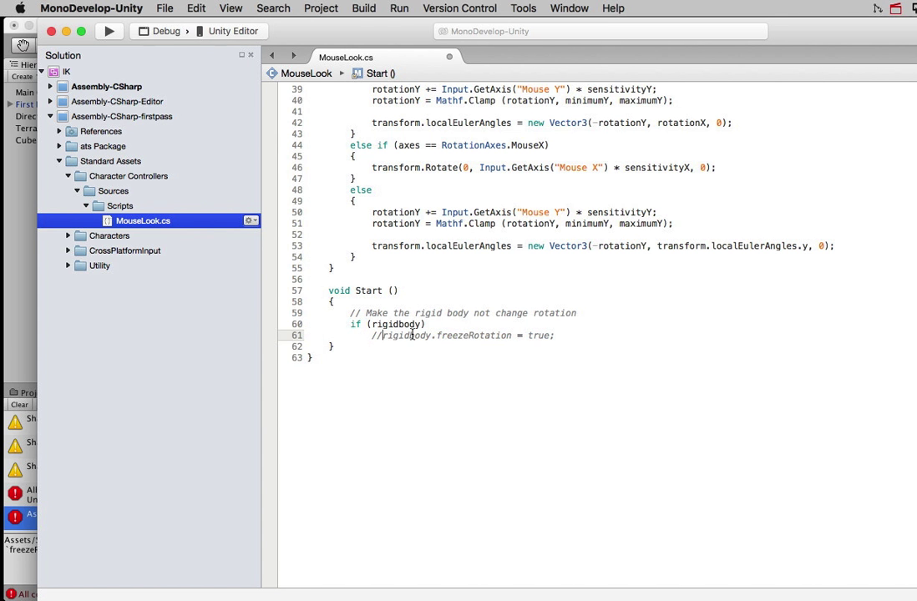
pyautogui.click(448, 324)
pyautogui.write('{')
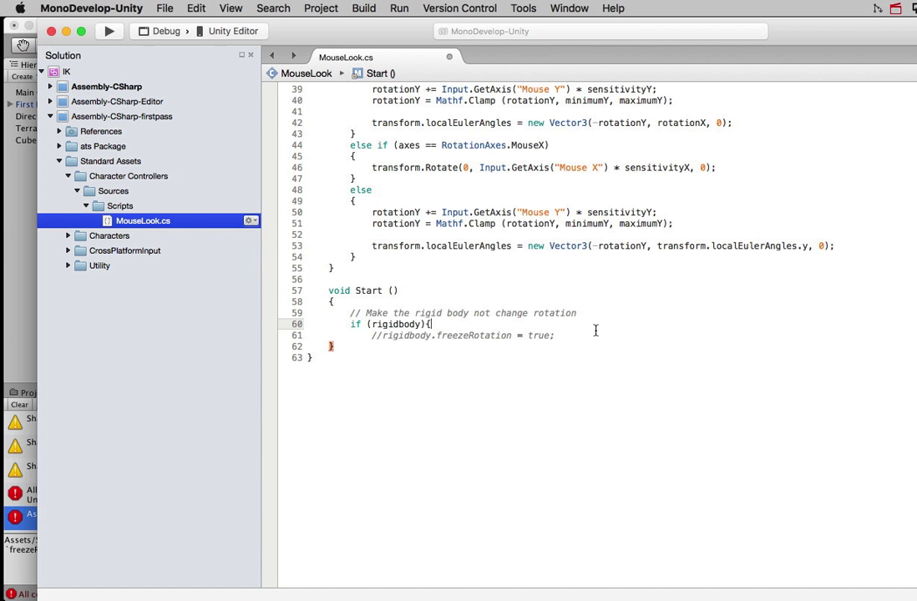
pyautogui.click(595, 331)
pyautogui.press('Return')
pyautogui.write('}')
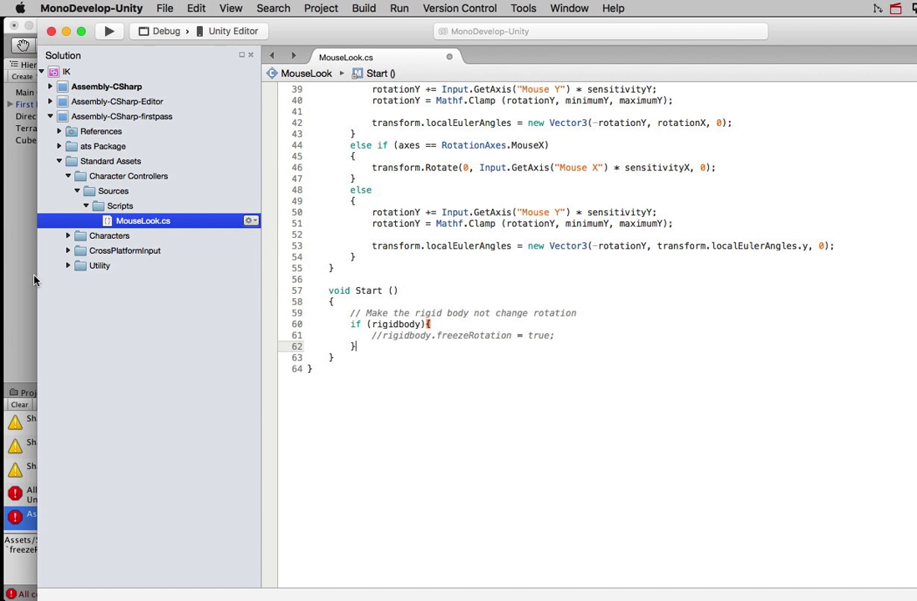
pyautogui.click(7, 313)
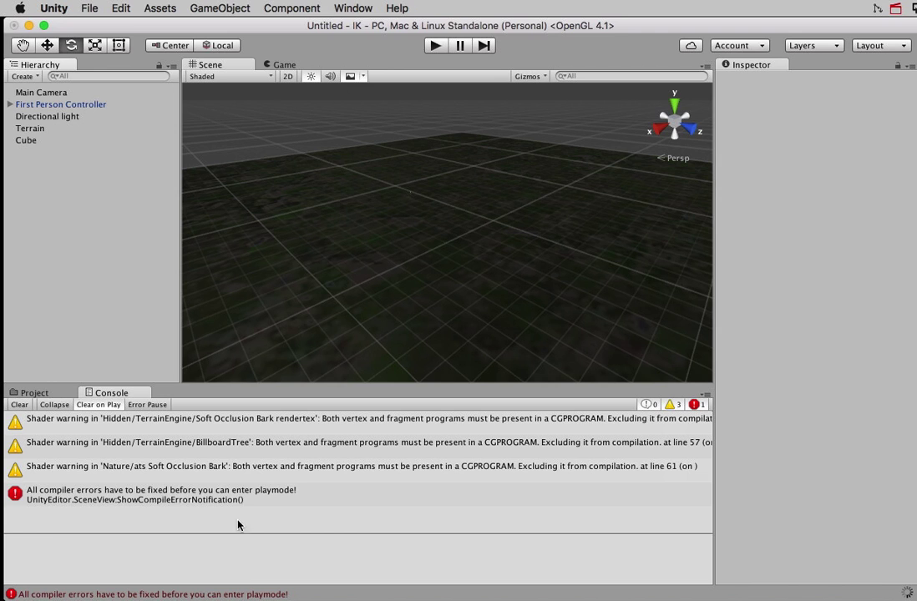
# Accept the automatic API script upgrade, then start and stop a play-mode test
pyautogui.click(245, 498)
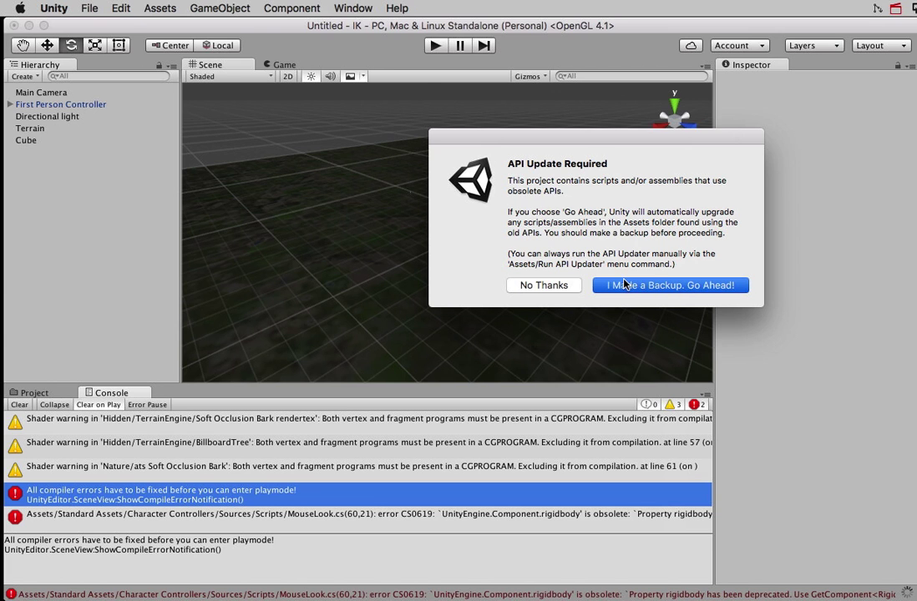
pyautogui.click(713, 286)
pyautogui.click(434, 47)
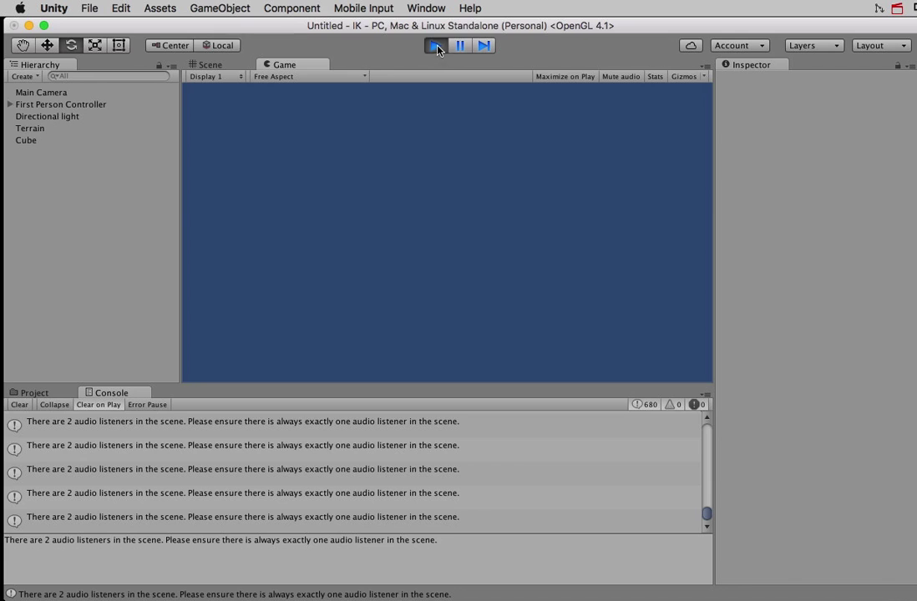
pyautogui.click(435, 46)
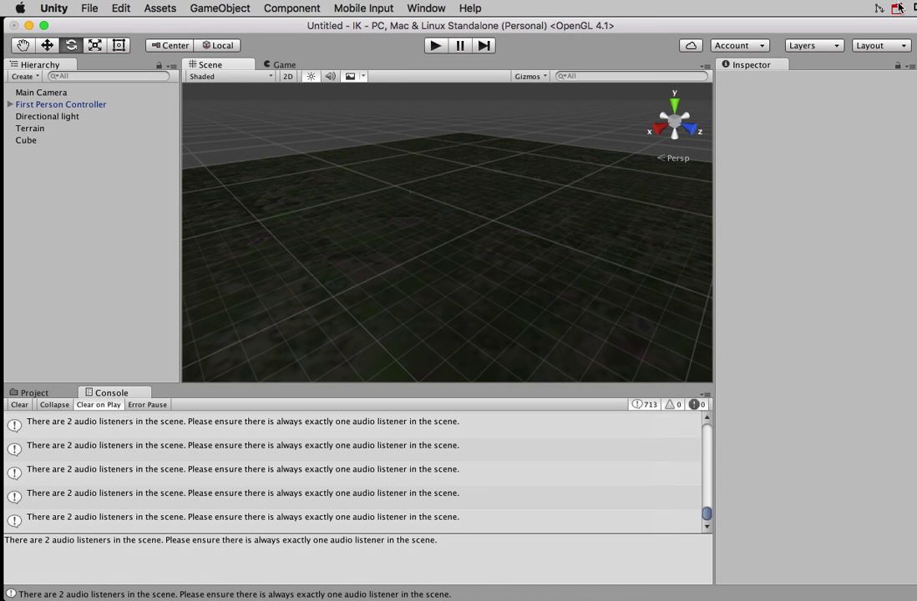